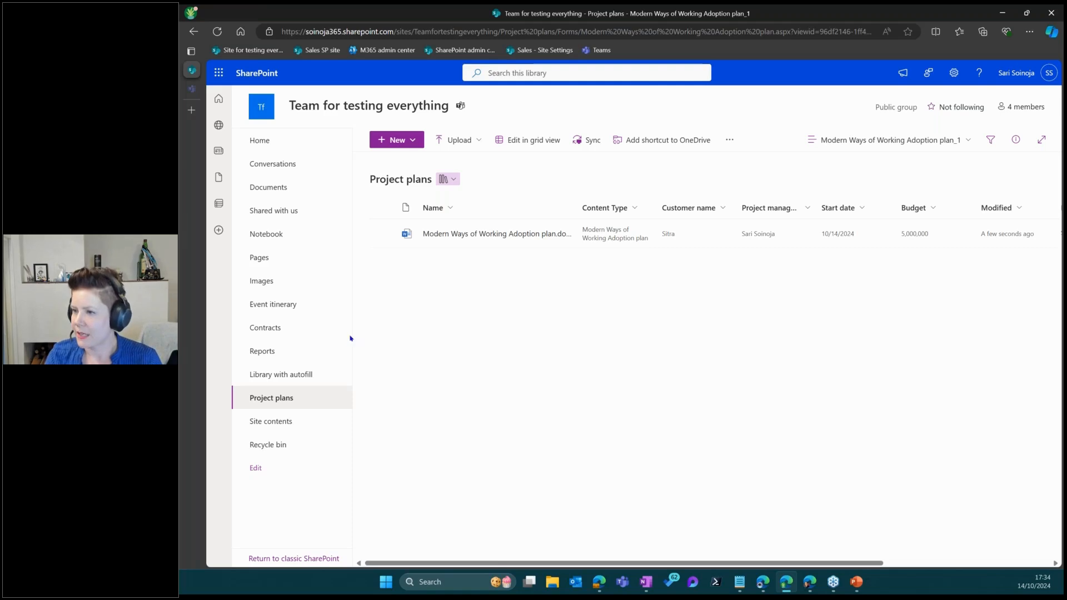
Open the Contracts library's Edit New menu, which lists the published Employment contract template
click(277, 328)
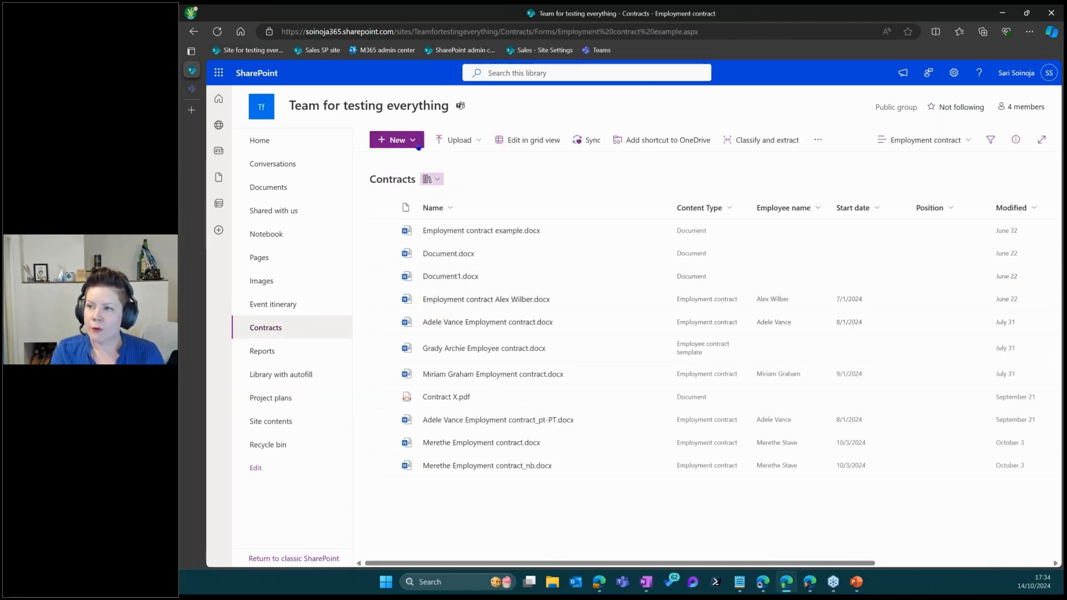
click(418, 146)
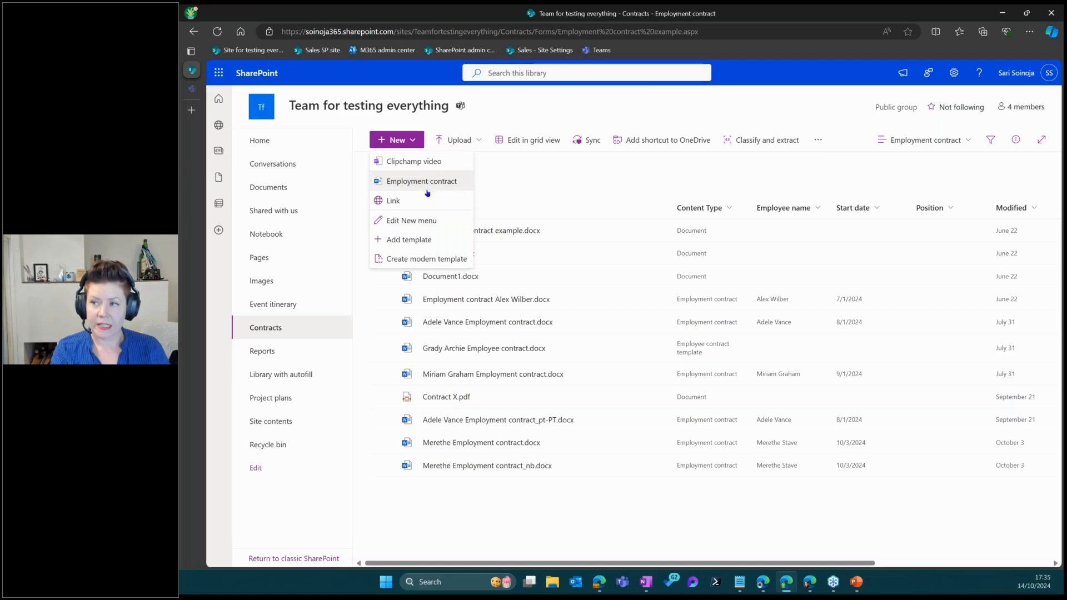
click(444, 226)
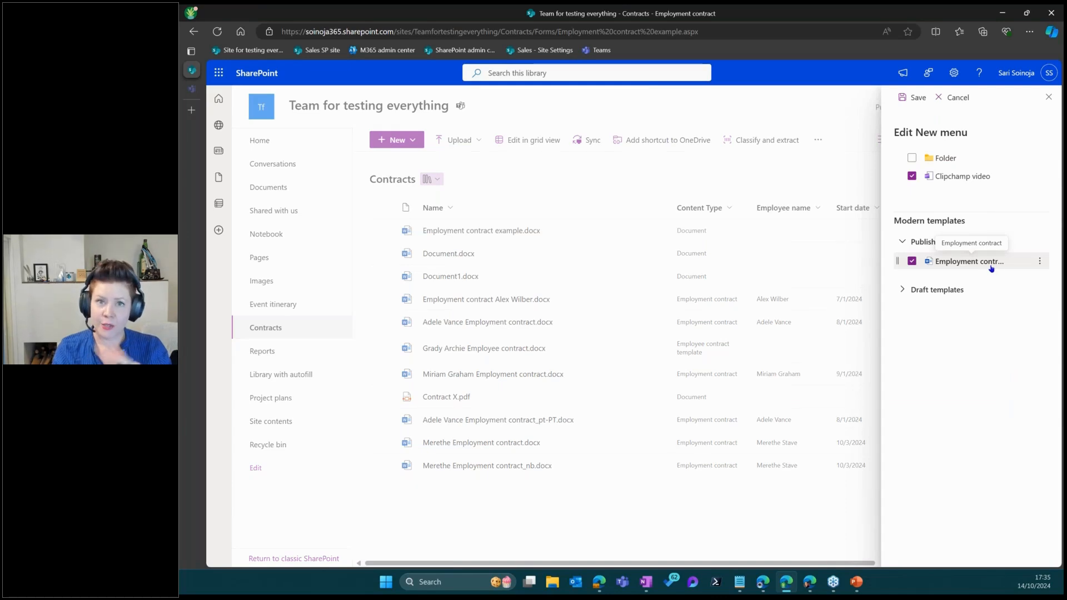
Open the Employment contract template in the template editor and select its Position field
click(1040, 265)
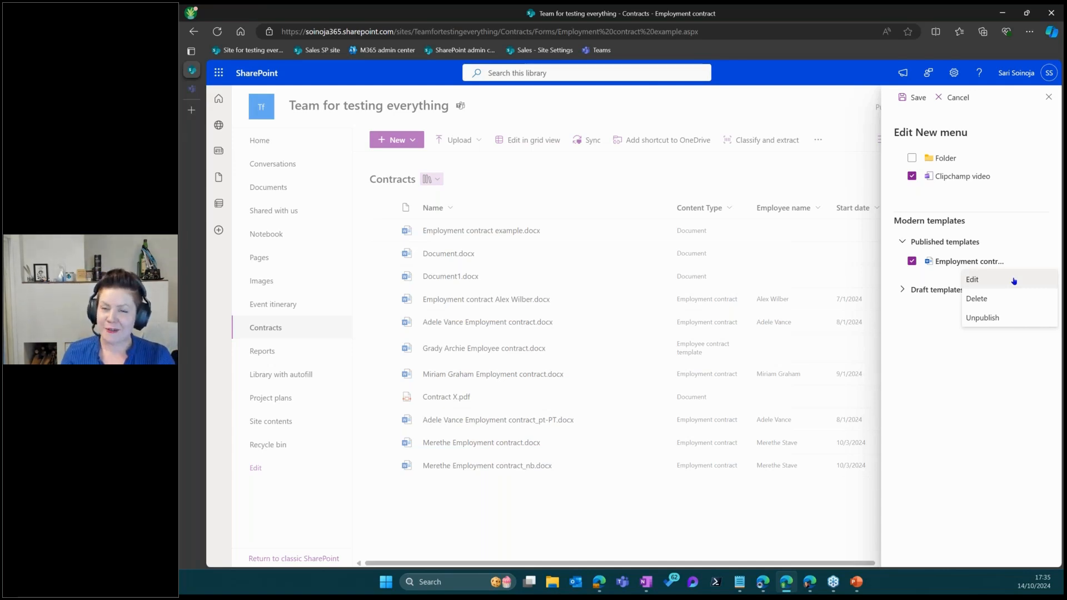
click(1013, 280)
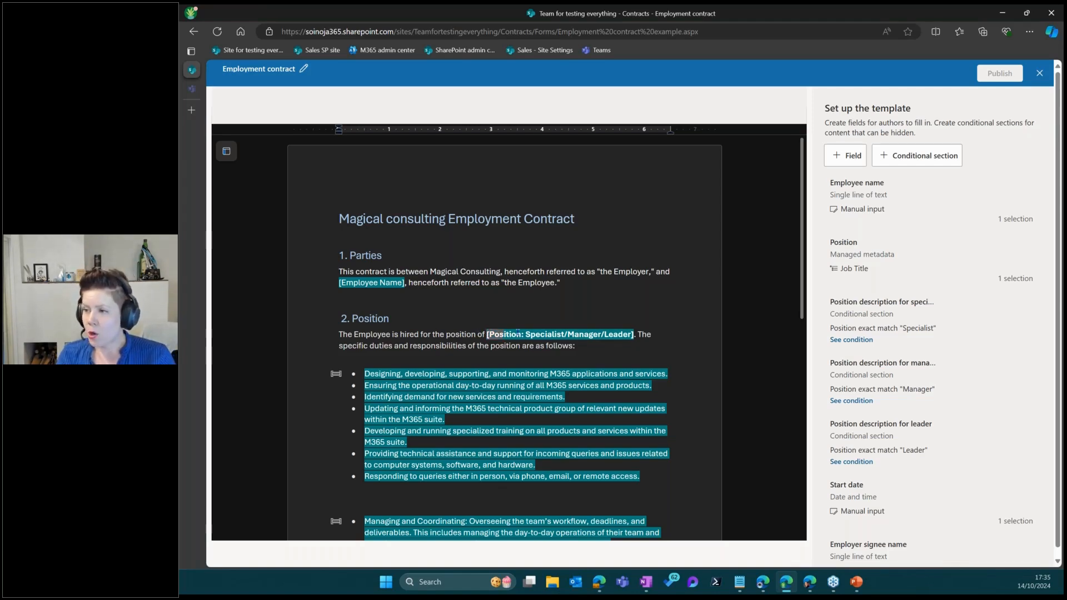
click(517, 333)
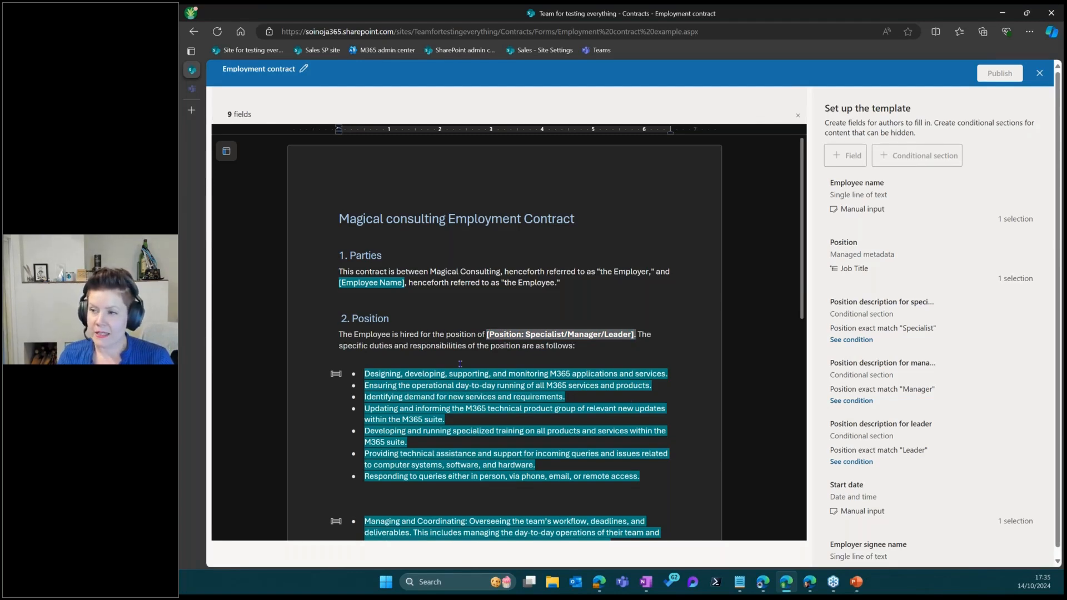
click(389, 384)
scroll(422, 400, down, 4)
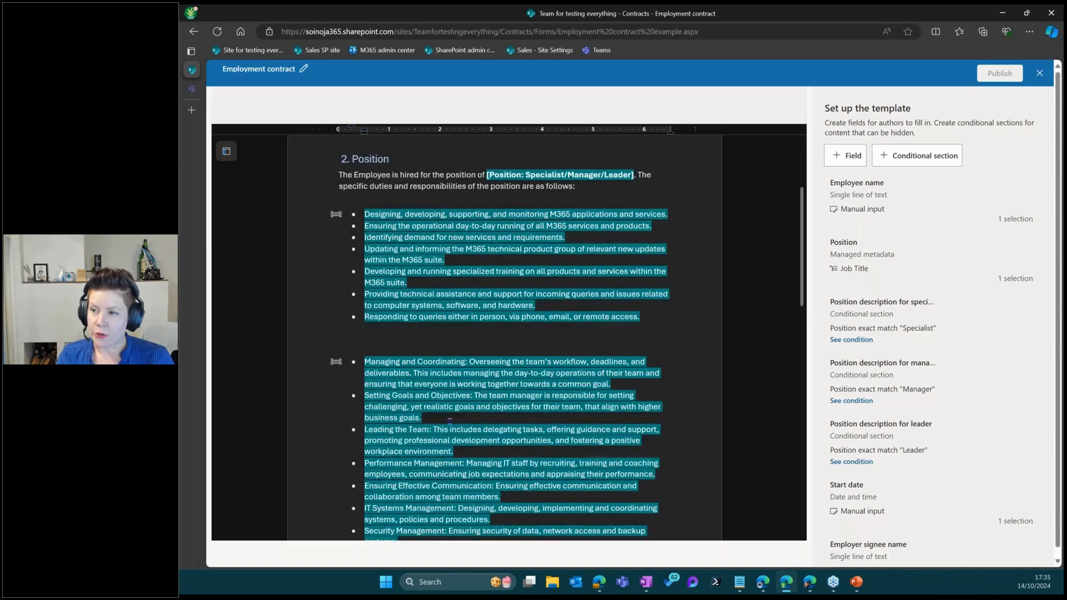
scroll(450, 422, down, 5)
scroll(510, 355, up, 9)
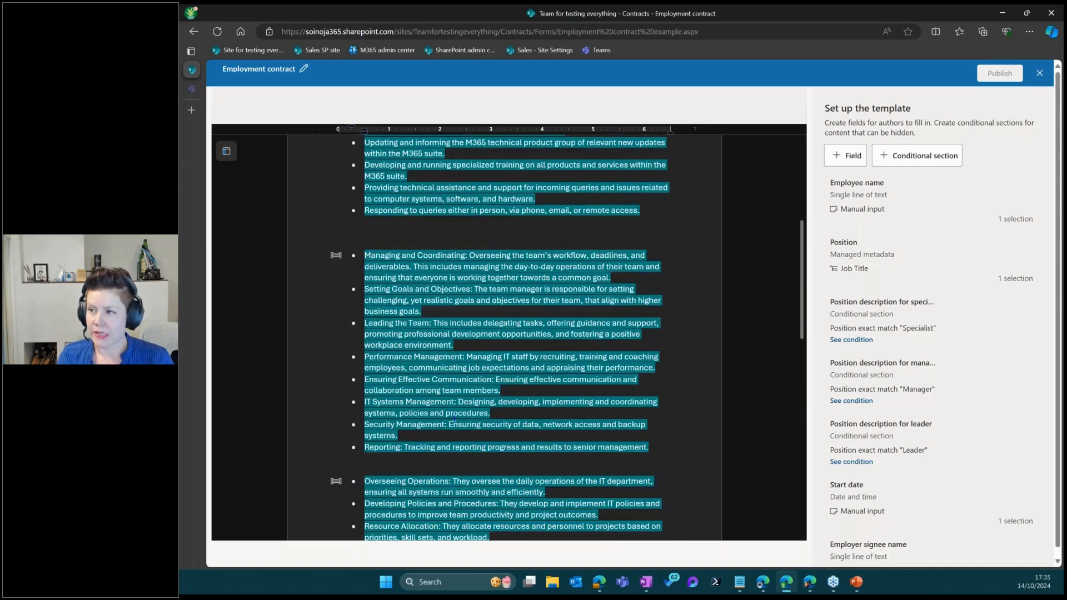
double_click(533, 335)
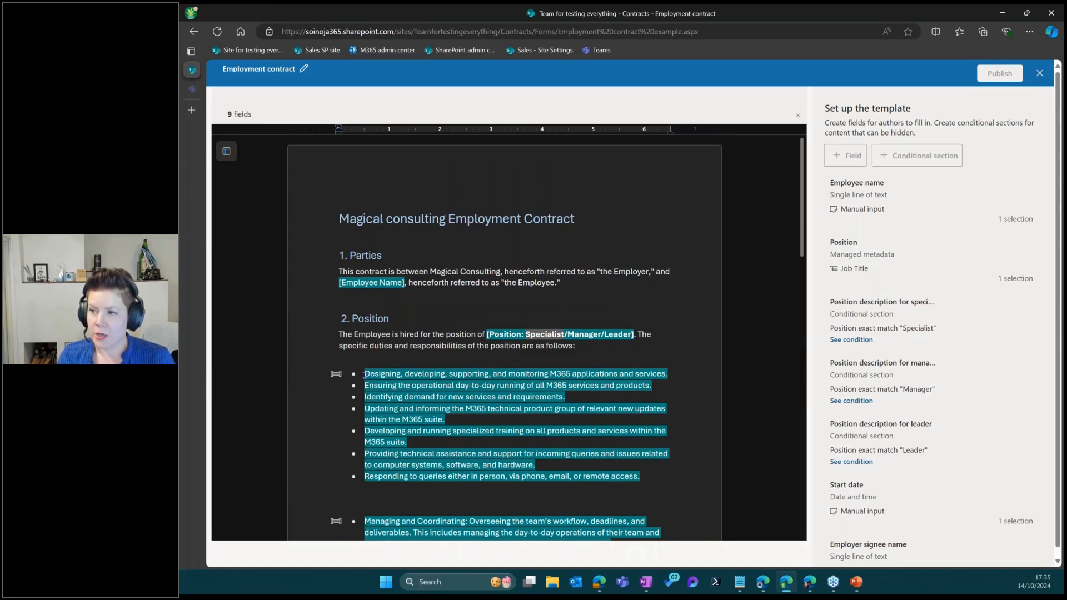
drag(365, 373, 538, 465)
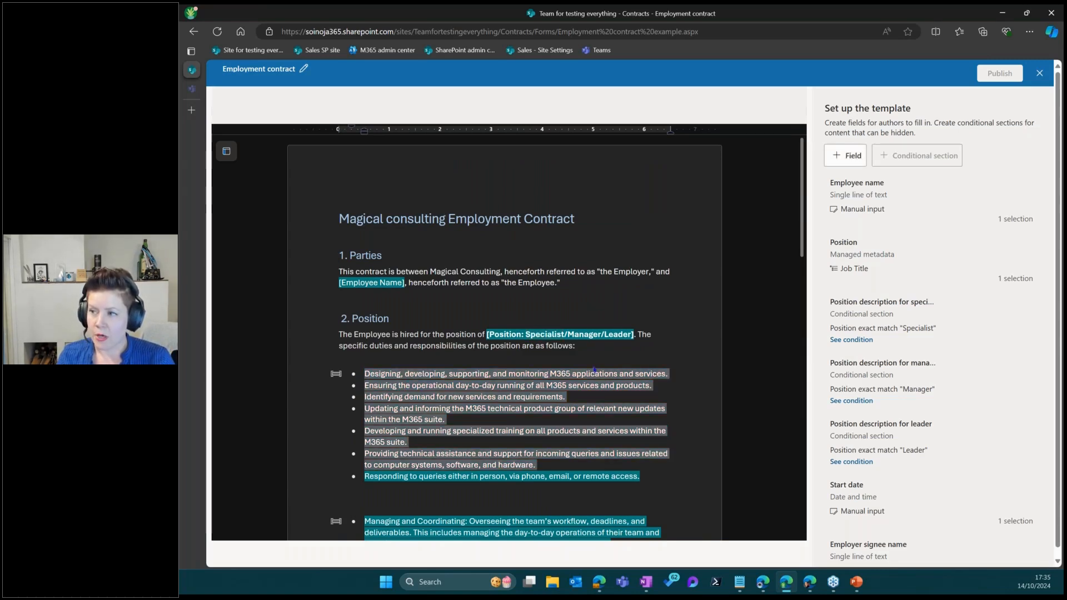
click(593, 420)
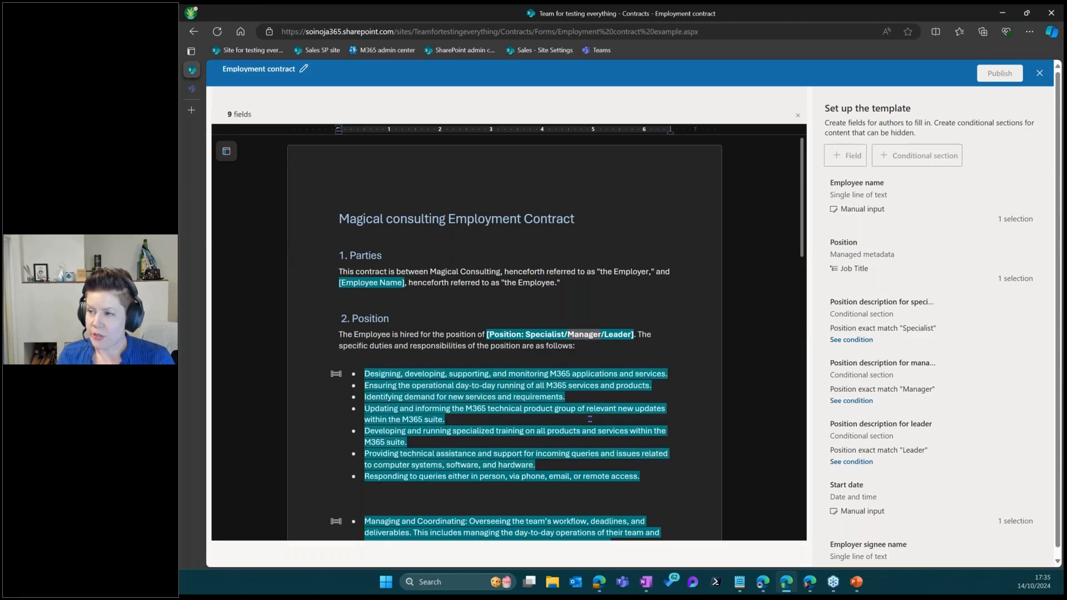
scroll(589, 418, down, 5)
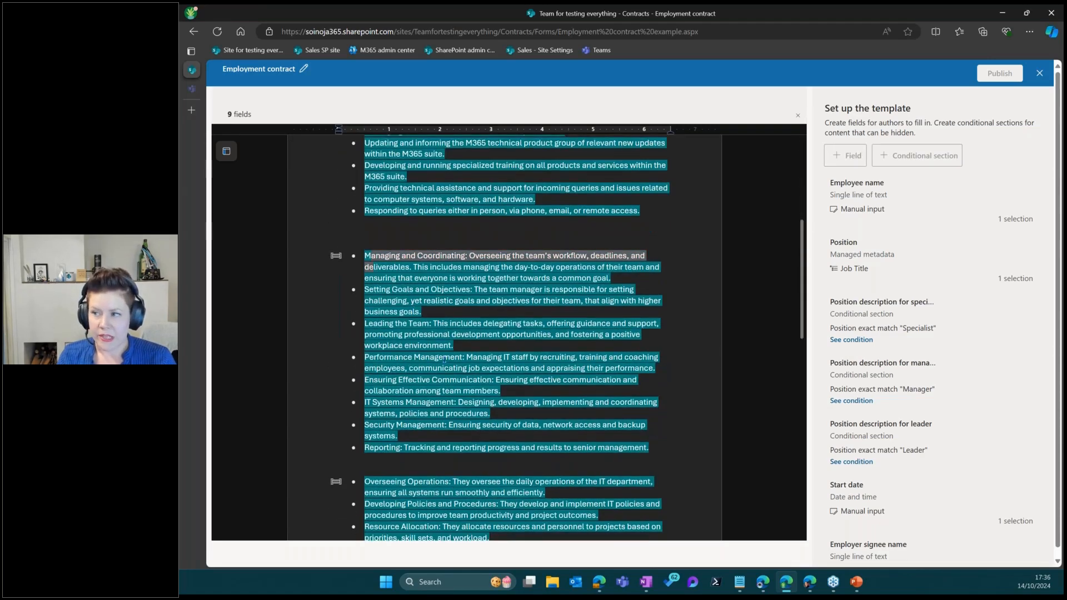
drag(444, 360, 517, 440)
scroll(516, 437, up, 4)
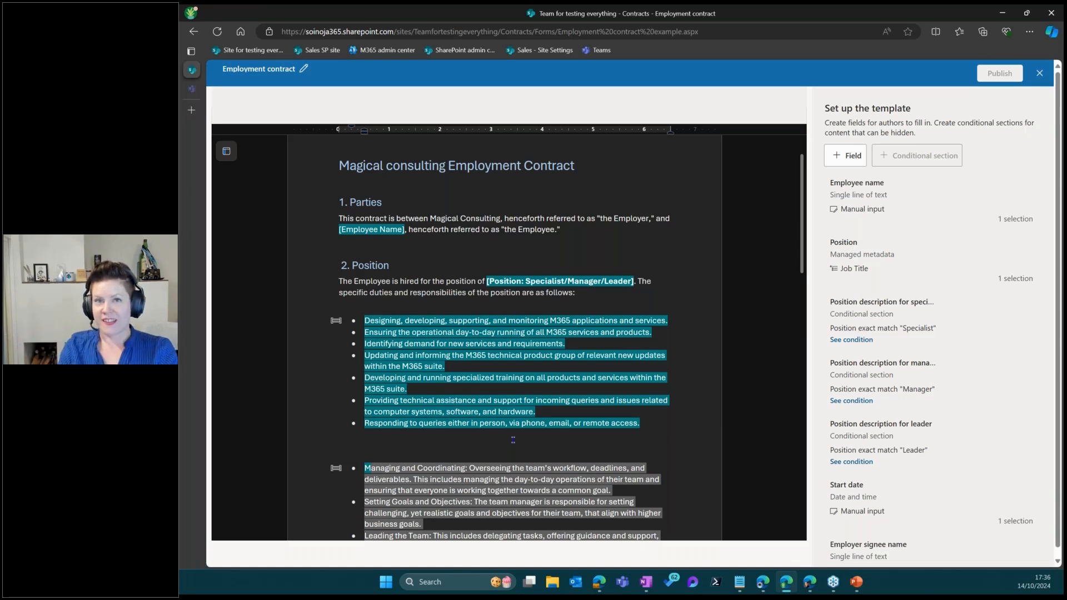
click(596, 282)
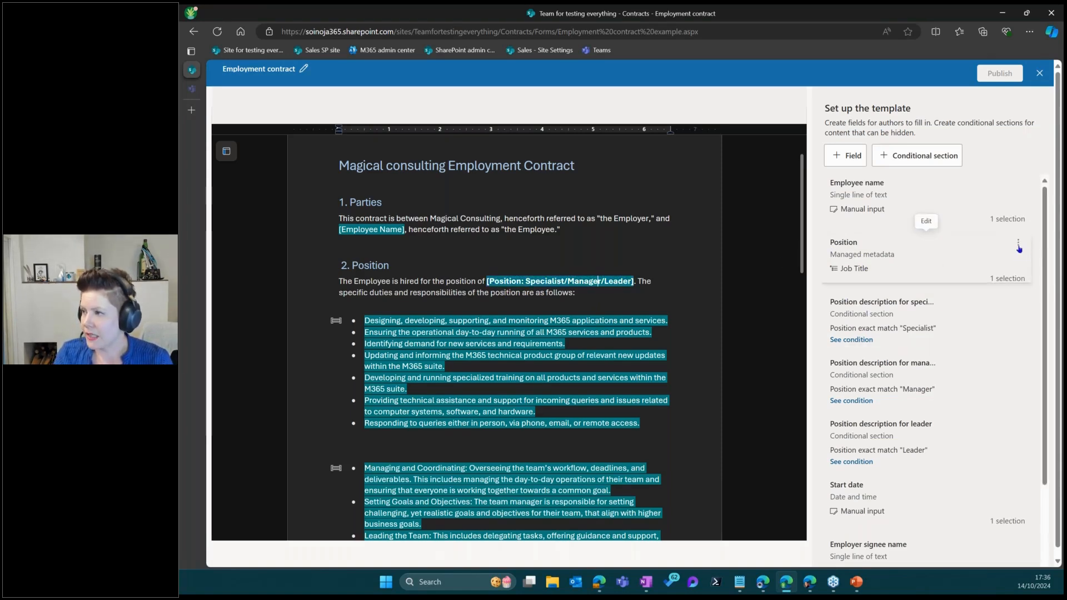
Open the Position field's settings and continue to how authors fill it in
click(1018, 243)
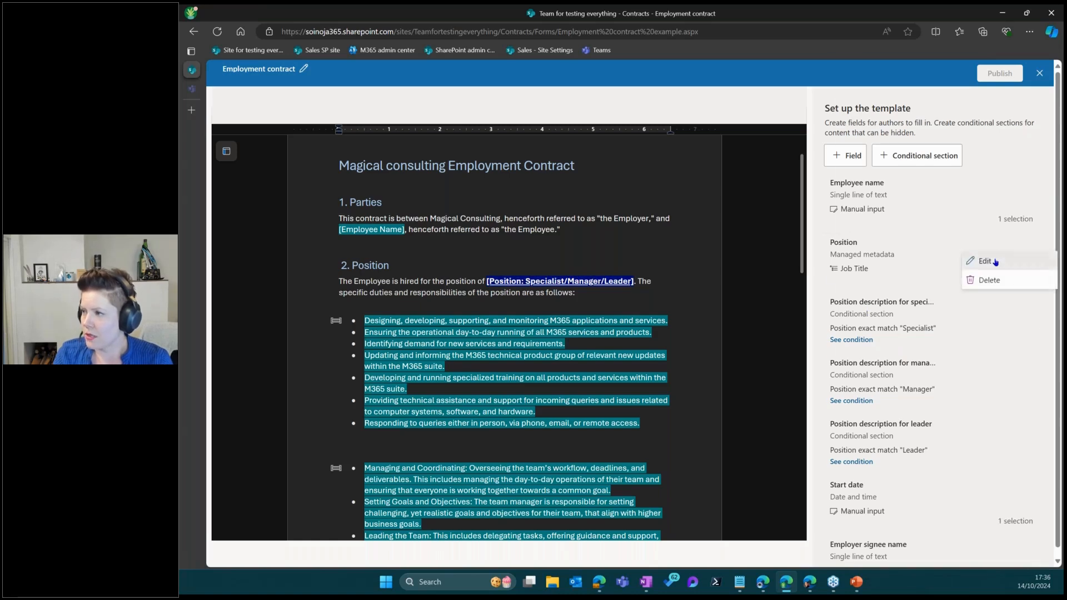
click(981, 261)
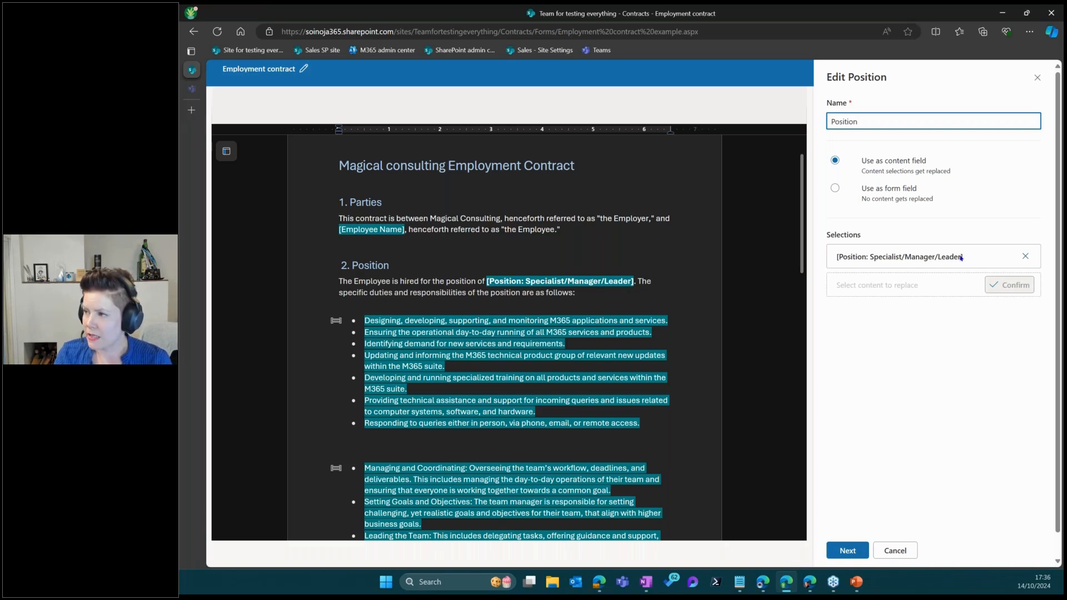
click(847, 550)
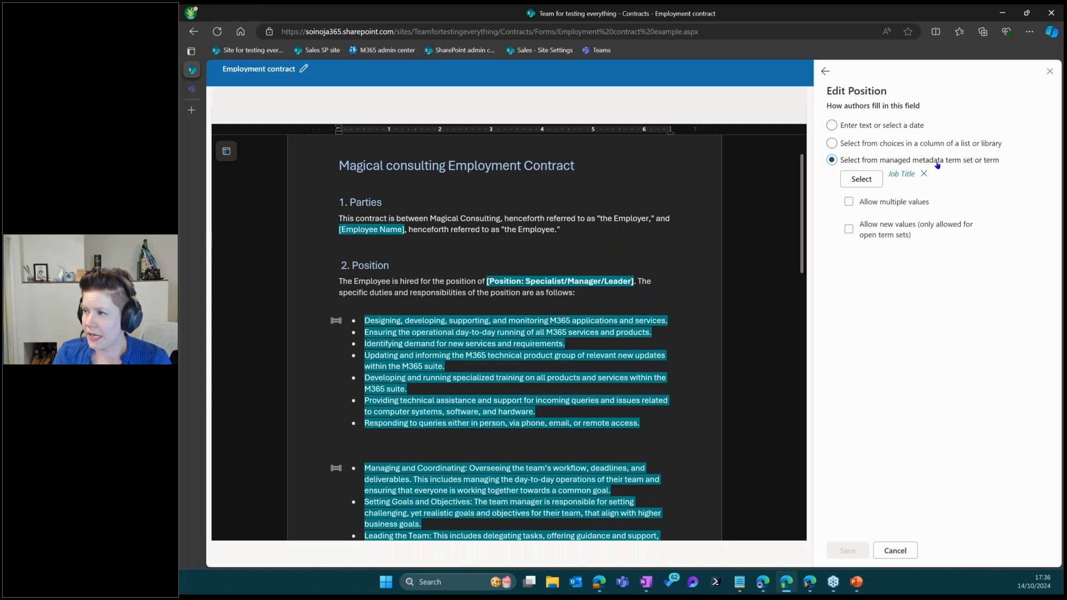
Browse the Job Title term set under MagicalConsulting > People, then close without changes
click(861, 178)
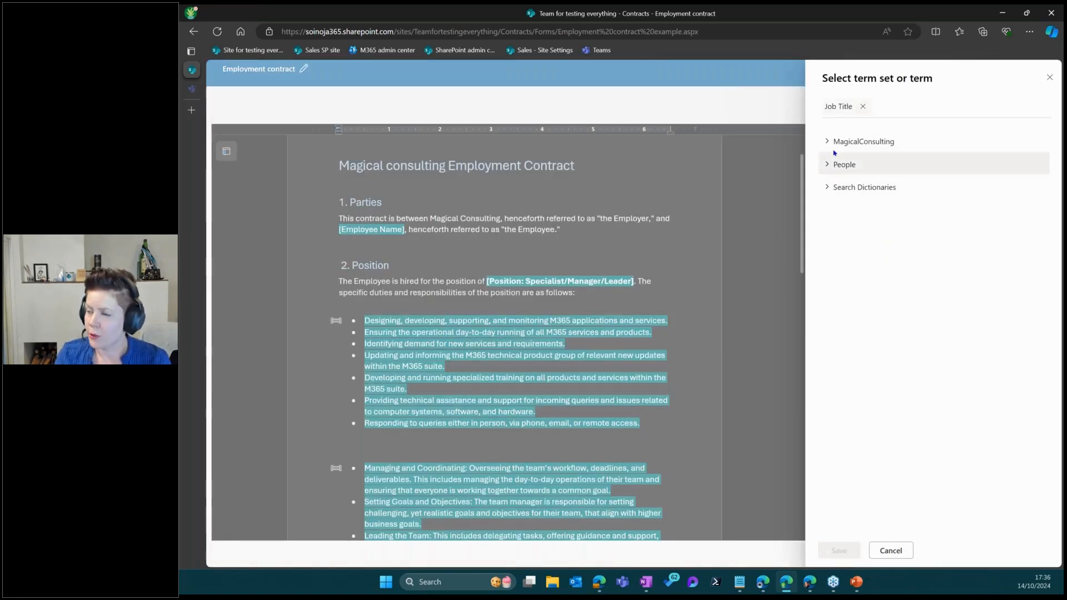
click(889, 141)
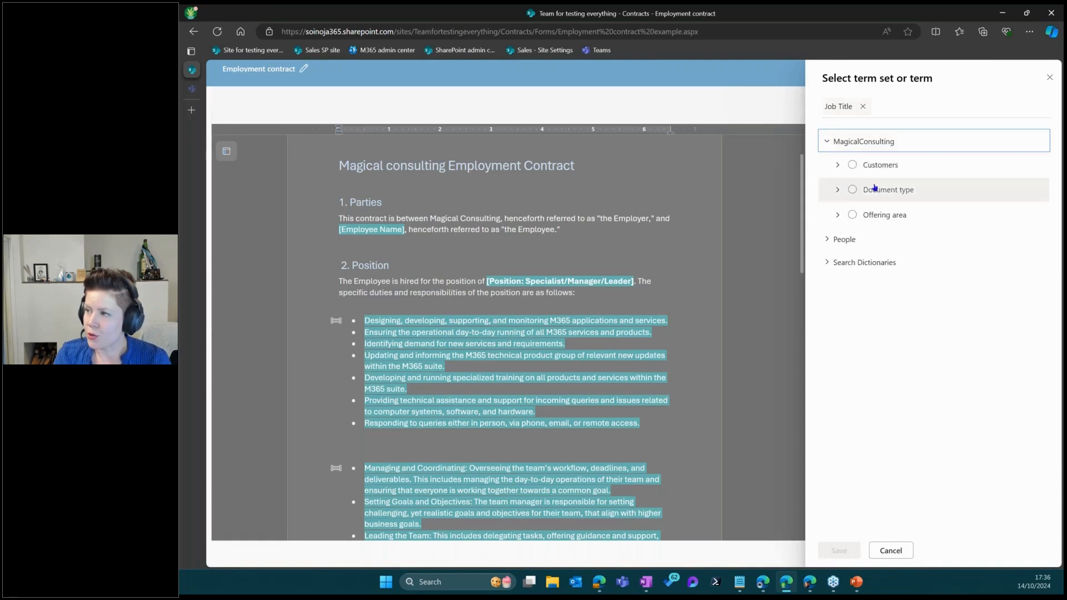
click(826, 239)
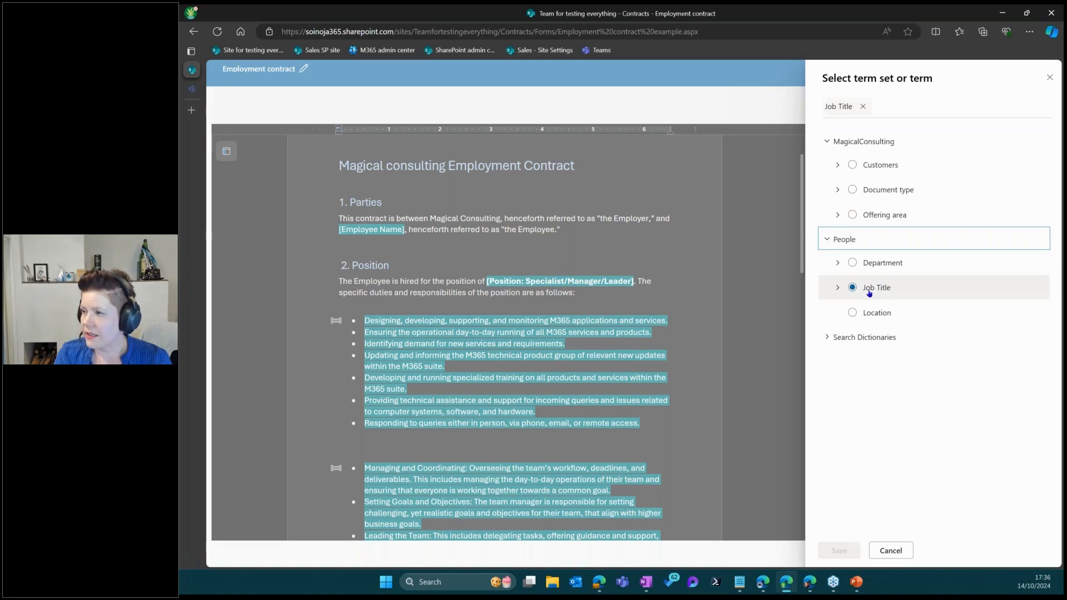
click(869, 290)
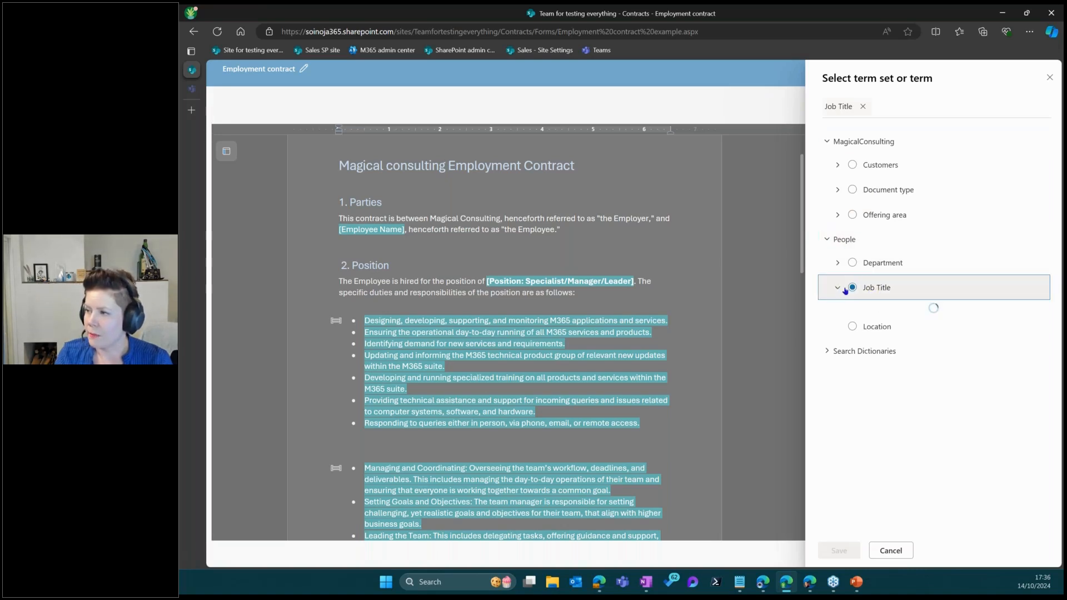
scroll(886, 311, down, 4)
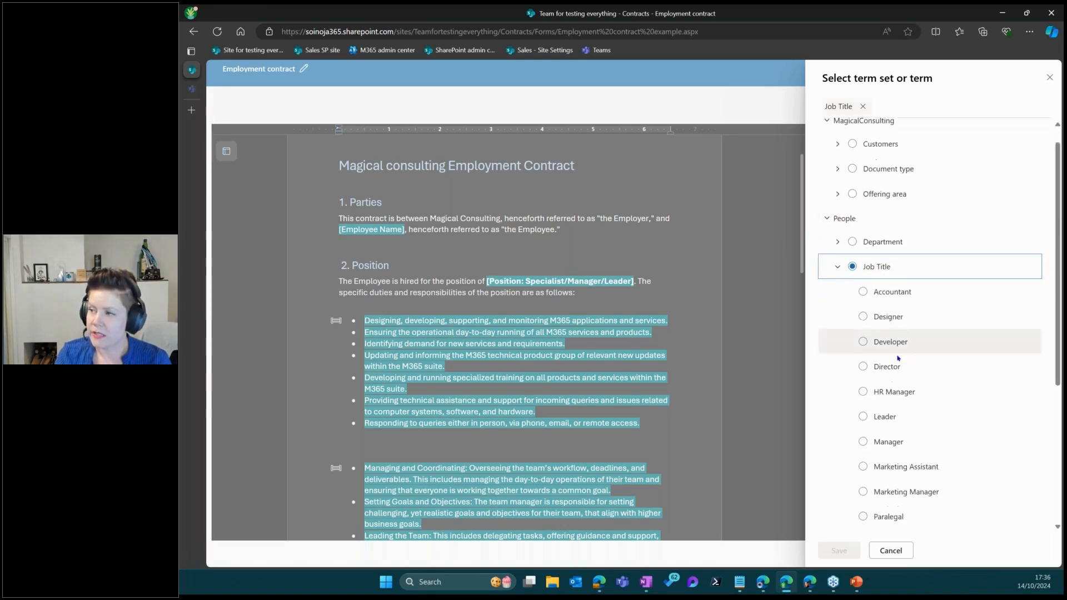
scroll(896, 352, up, 2)
scroll(897, 352, up, 2)
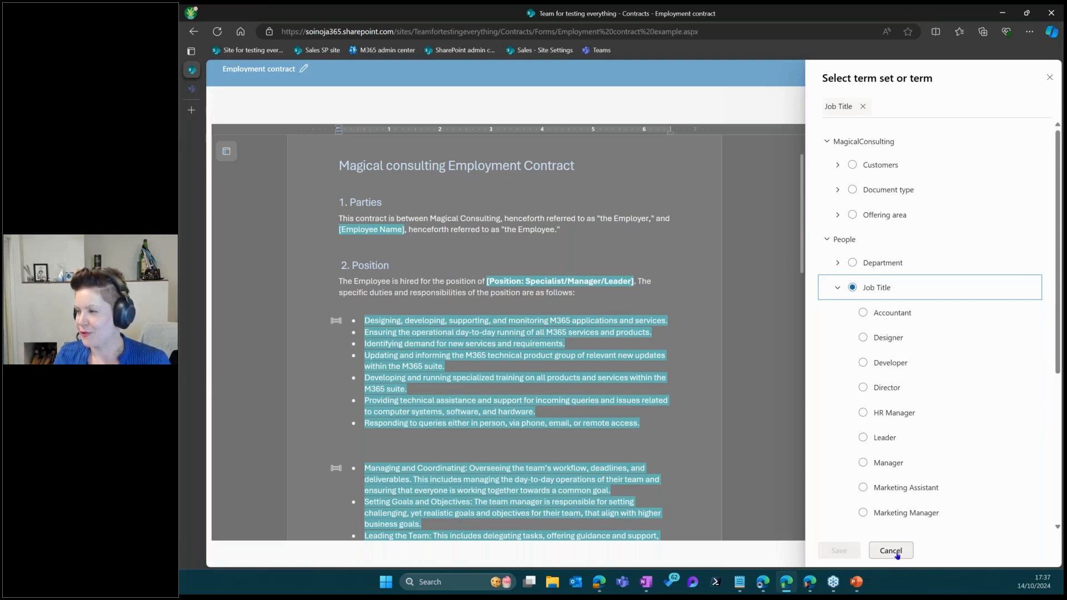
scroll(944, 389, down, 5)
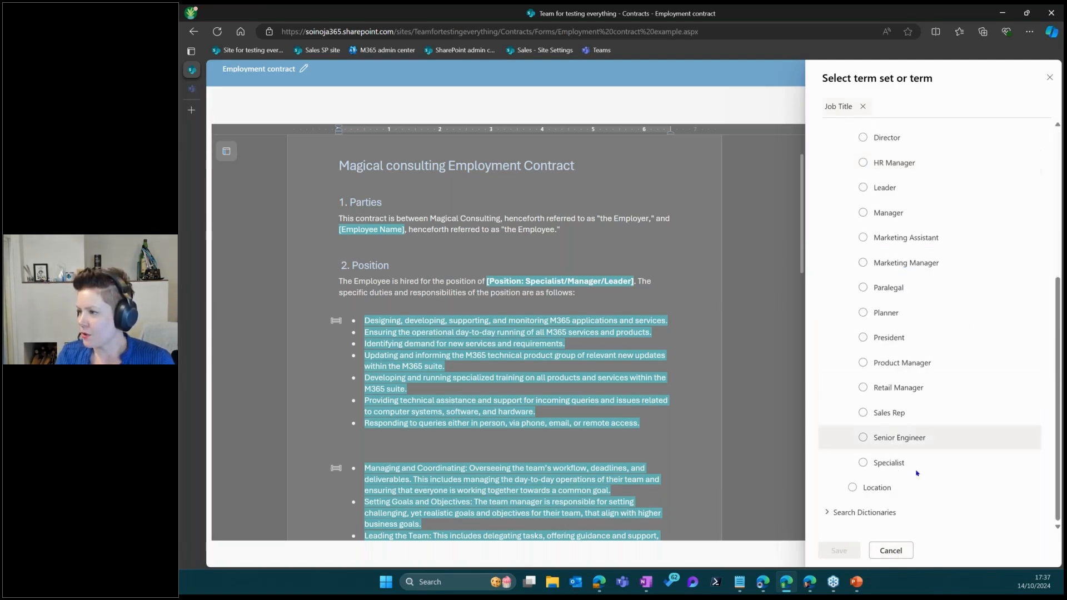
scroll(933, 355, up, 5)
click(1050, 78)
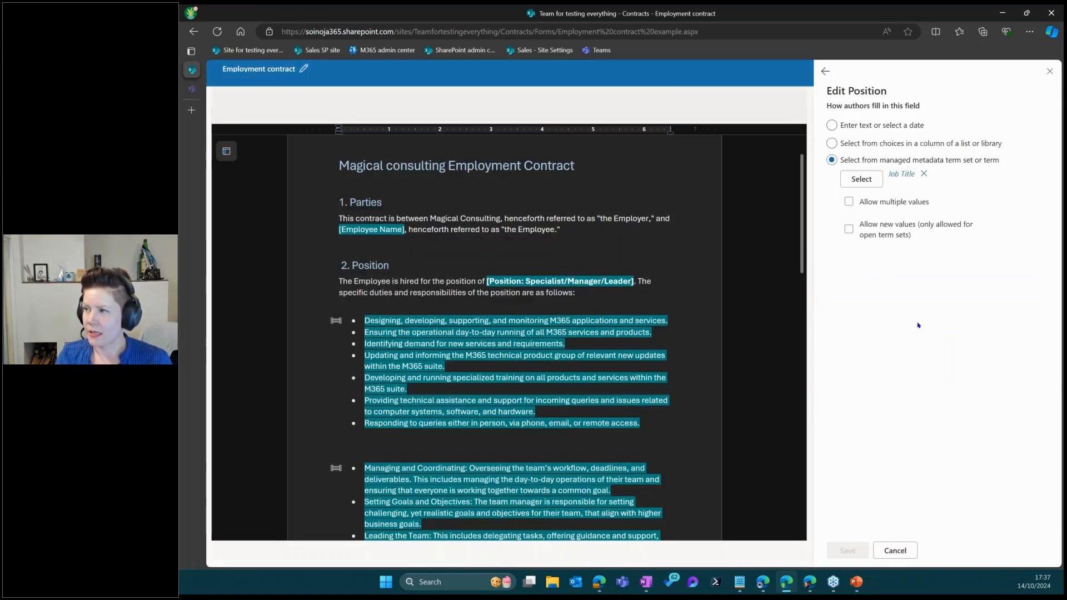
click(898, 554)
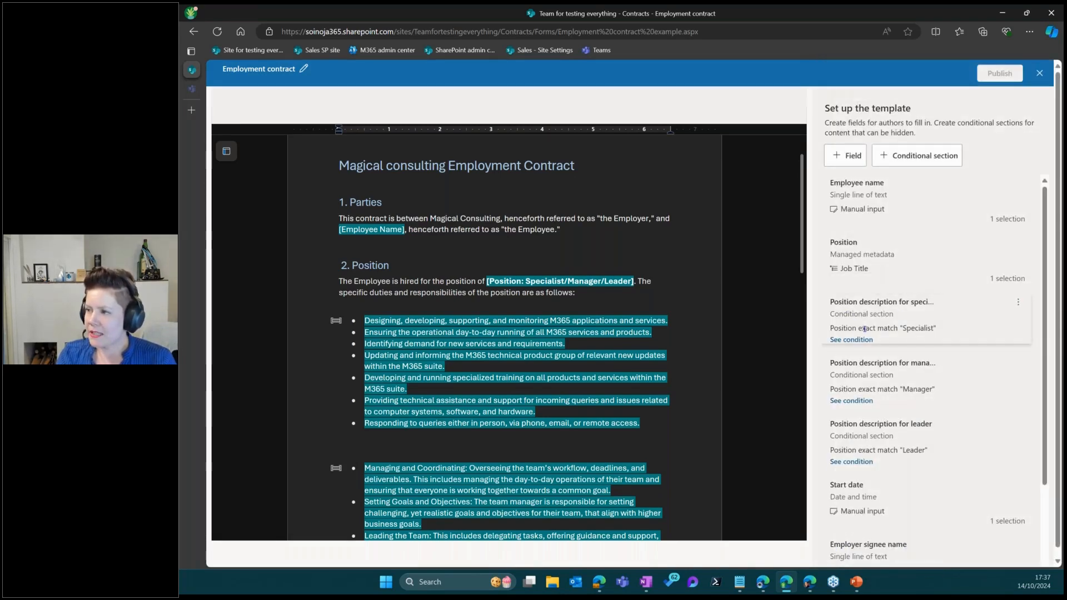
Link the specialist description section to its seven duty bullets in the document
click(865, 329)
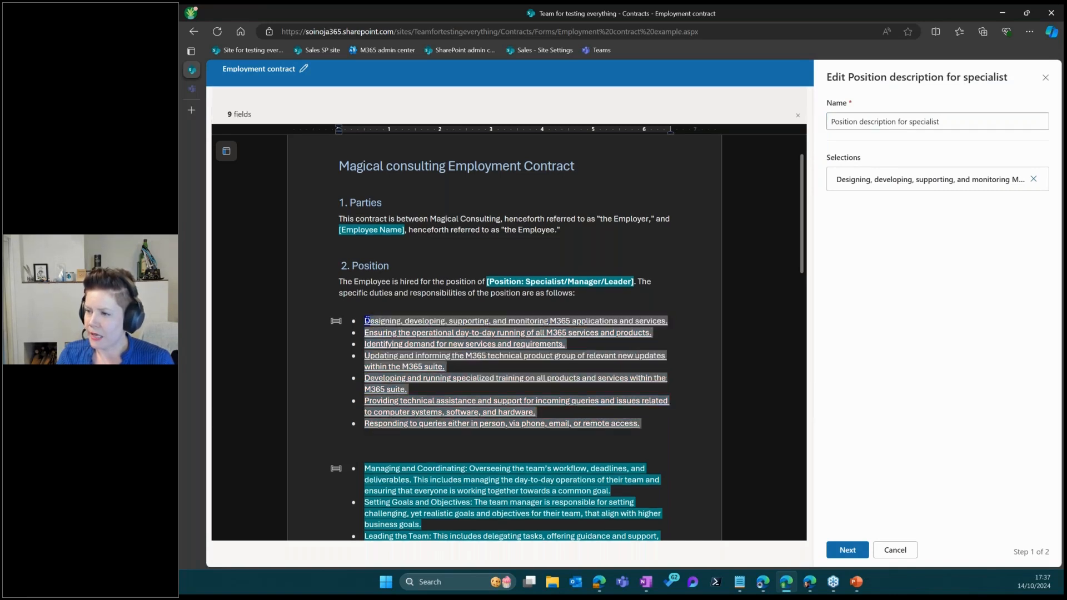
click(845, 555)
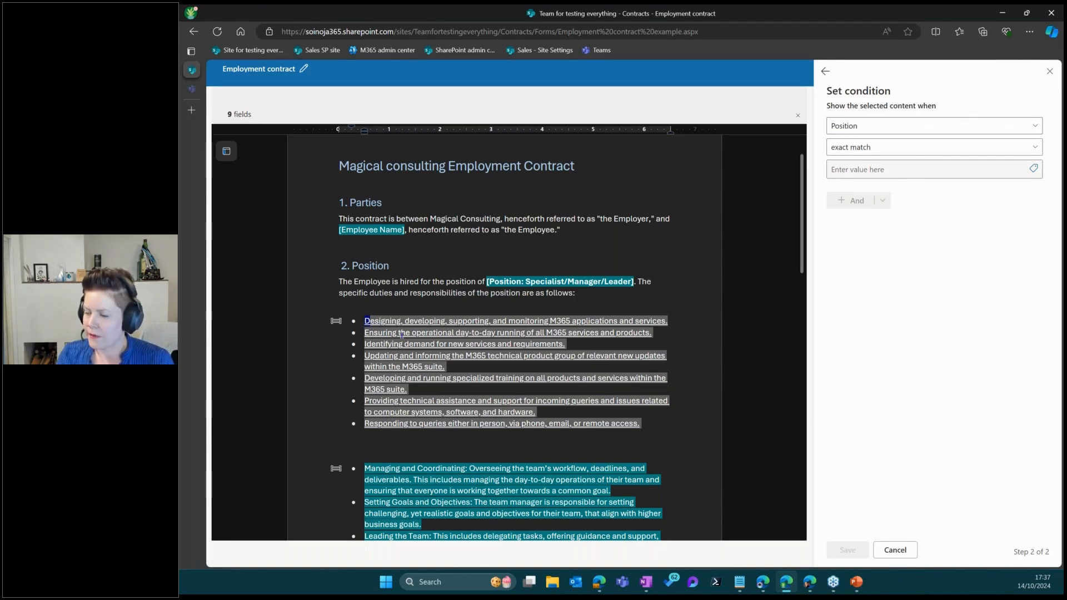
drag(401, 335, 656, 425)
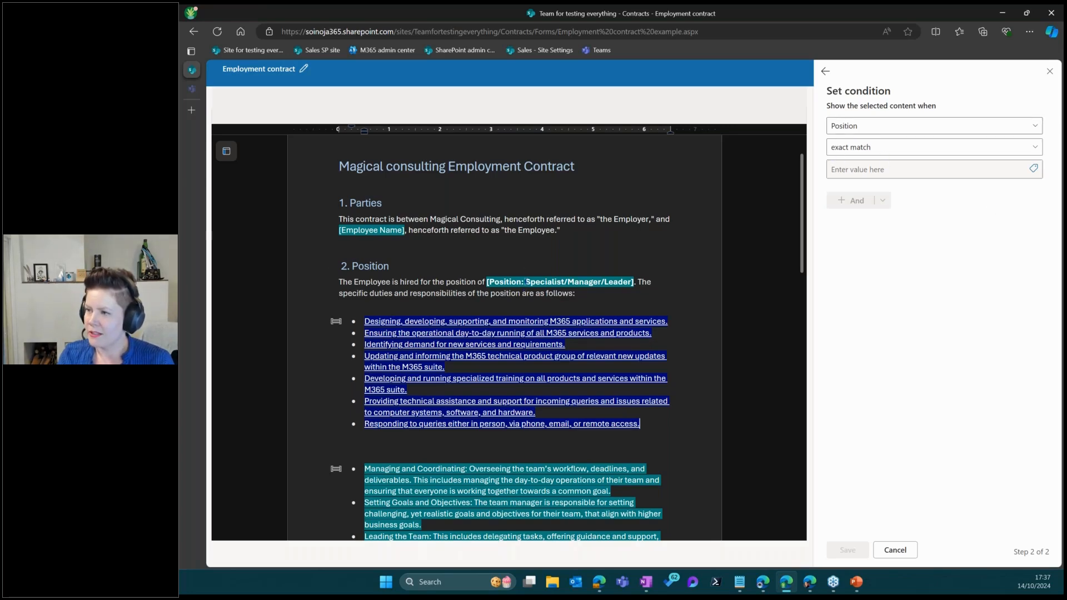
Set the section's condition to show when Position is an exact match for Specialist
click(882, 170)
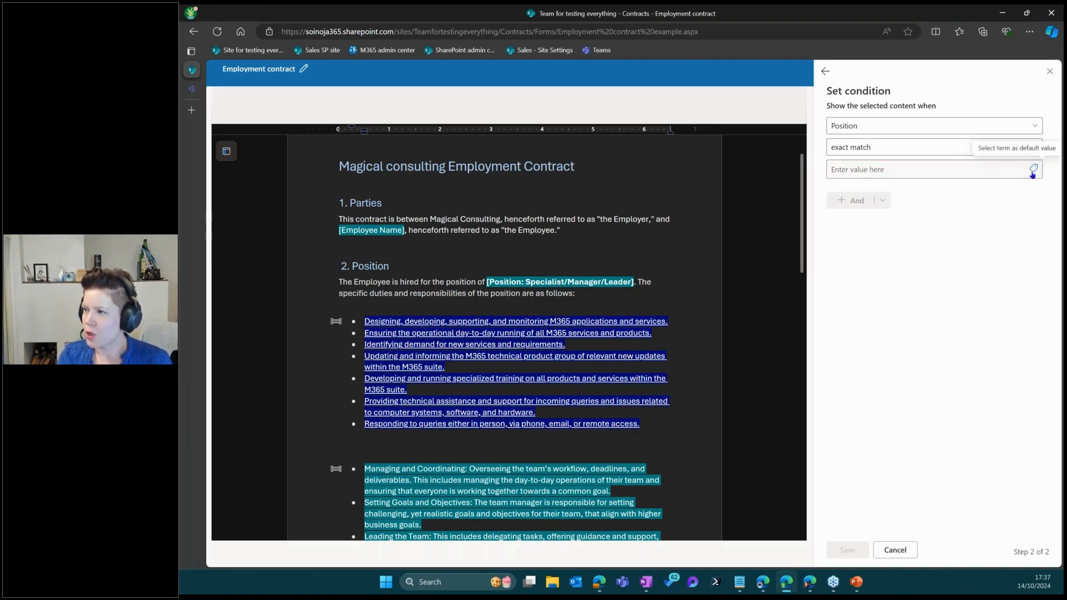
click(1033, 169)
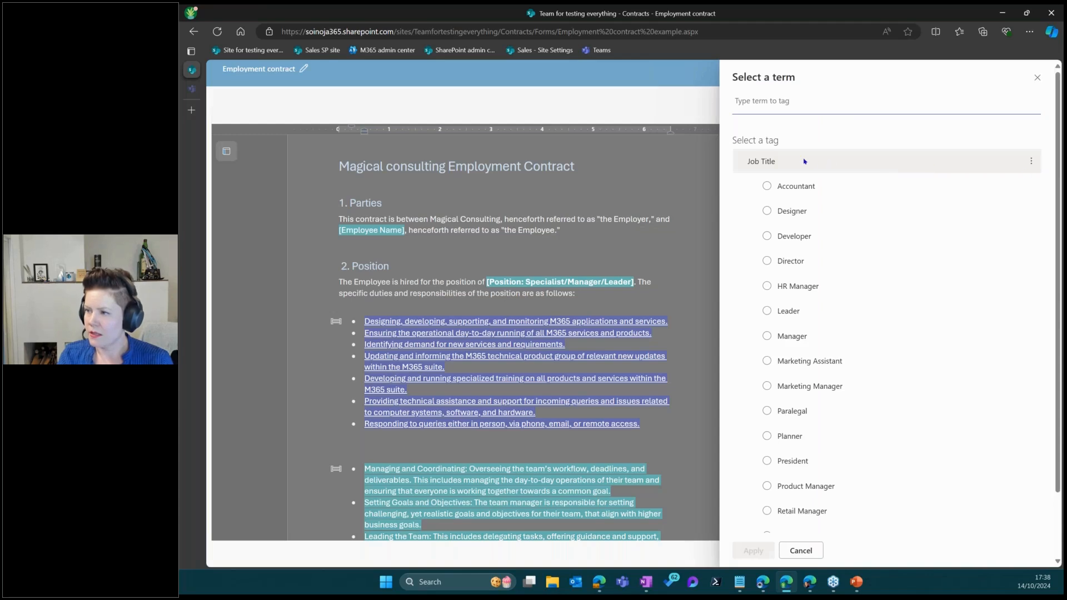
scroll(832, 381, down, 2)
click(779, 516)
click(753, 550)
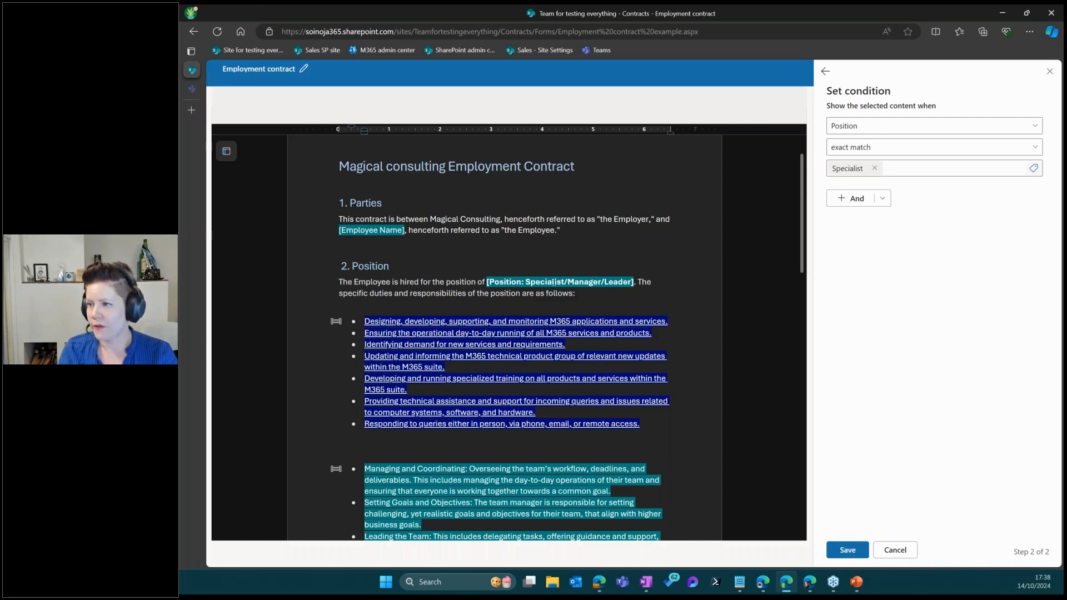
click(869, 126)
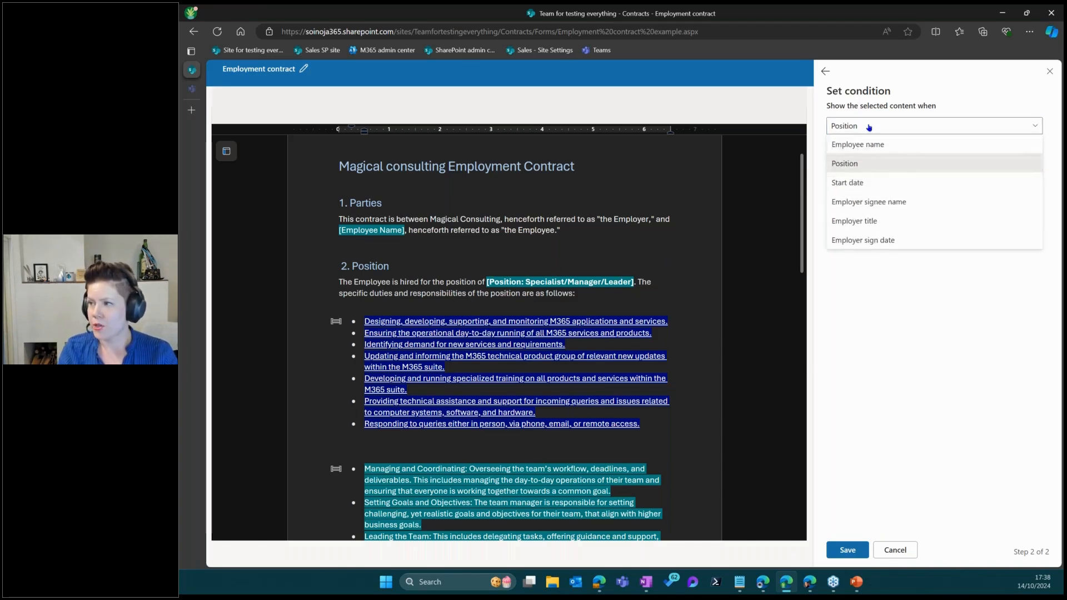
click(868, 163)
click(894, 146)
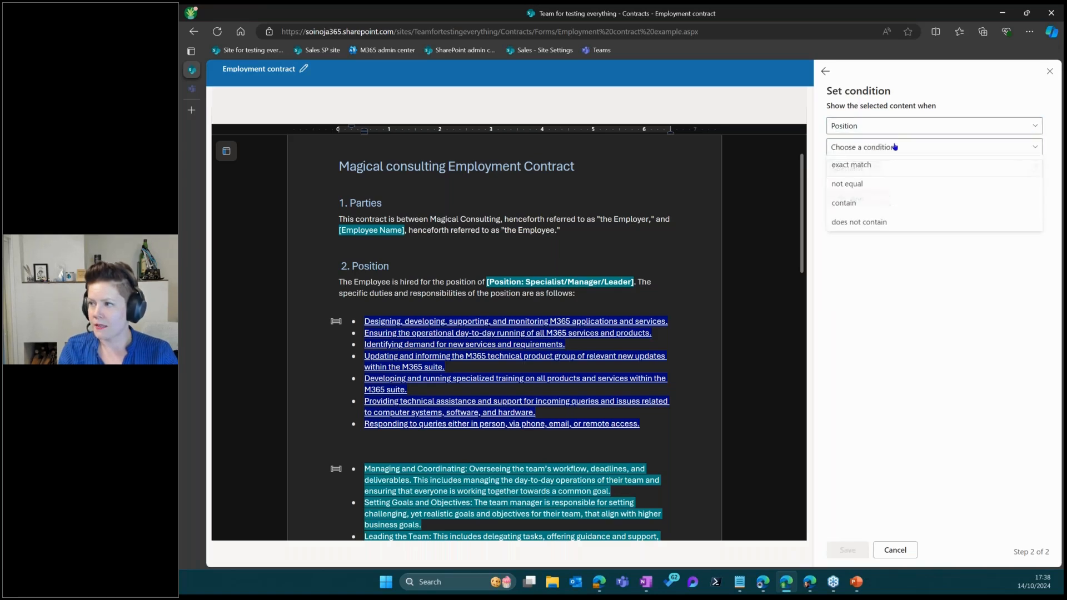
click(850, 165)
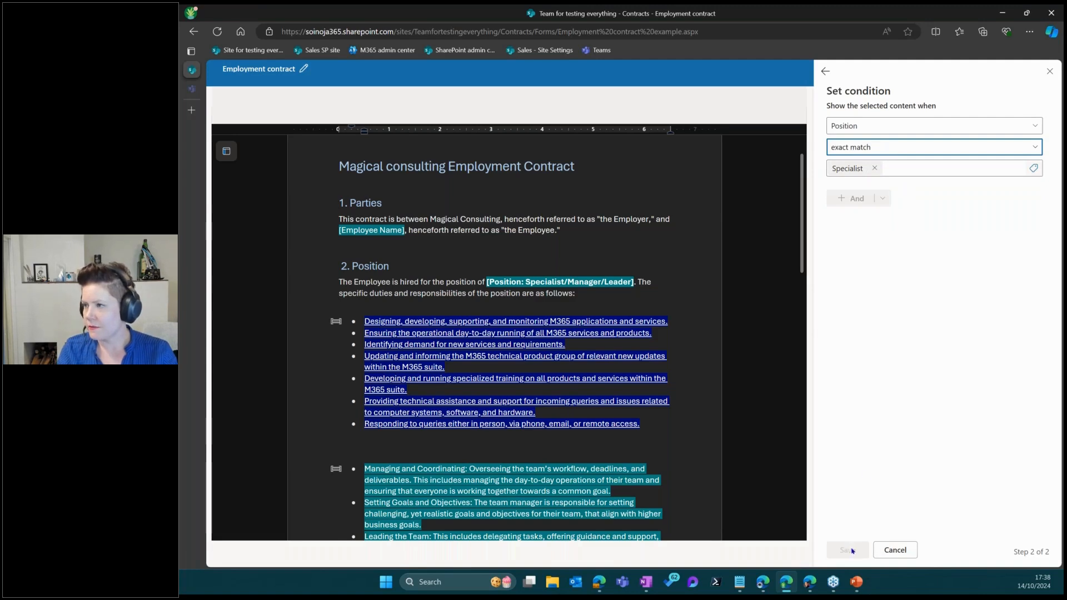
click(903, 168)
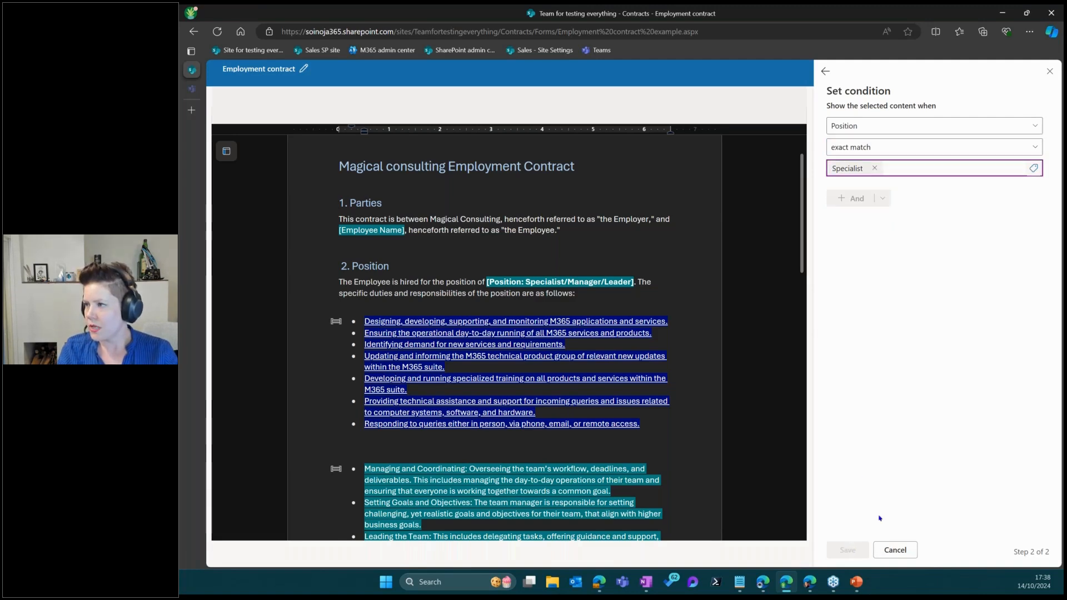
Cancel the condition edit, review the Specialist section's condition unchanged, and exit the template editor
click(893, 550)
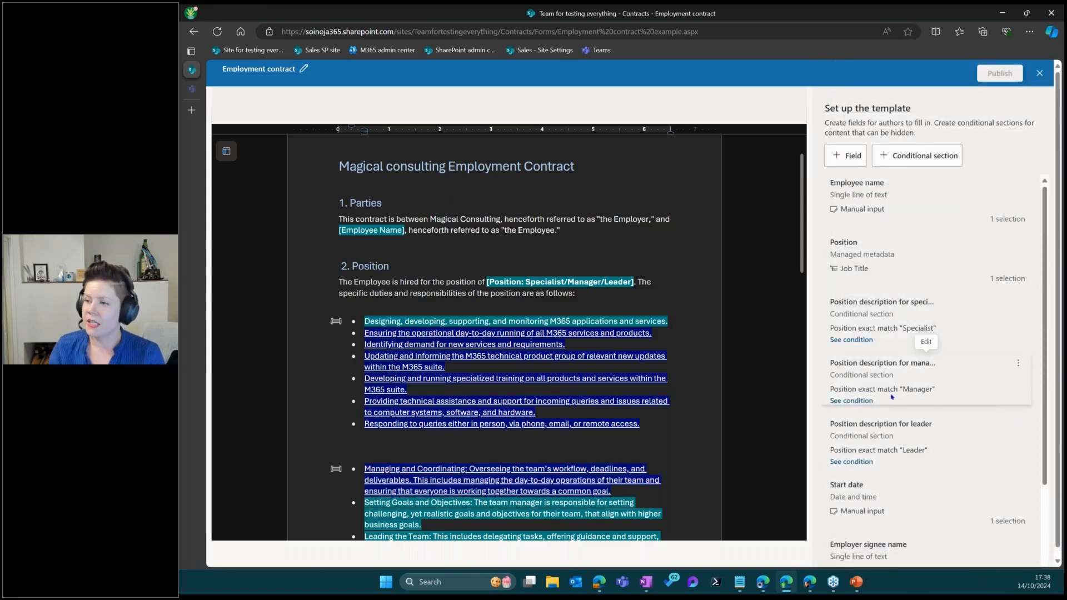
scroll(470, 265, up, 1)
scroll(364, 309, down, 4)
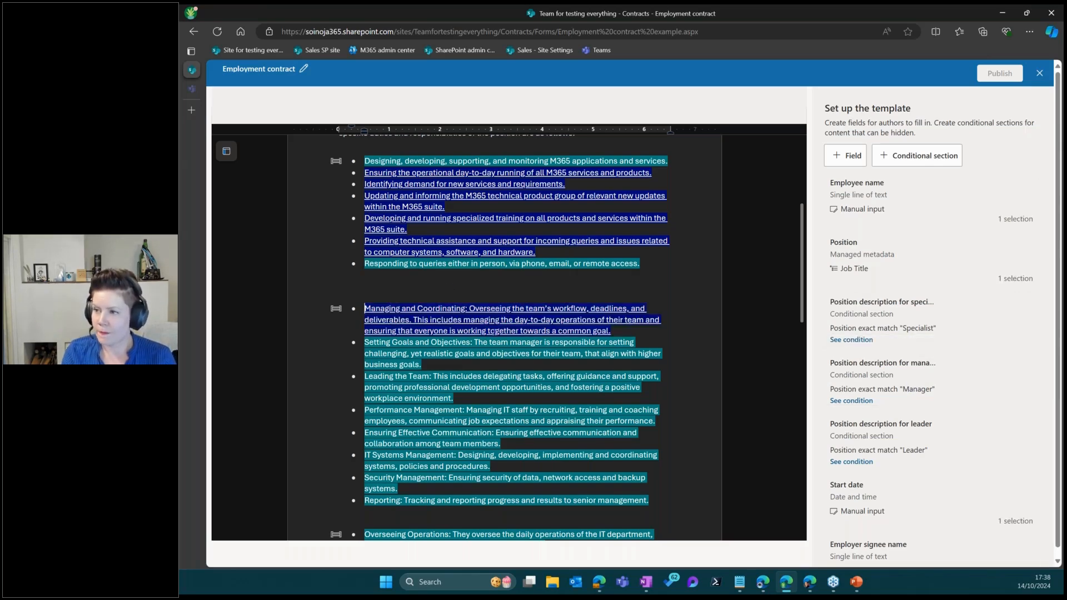
scroll(492, 341, up, 1)
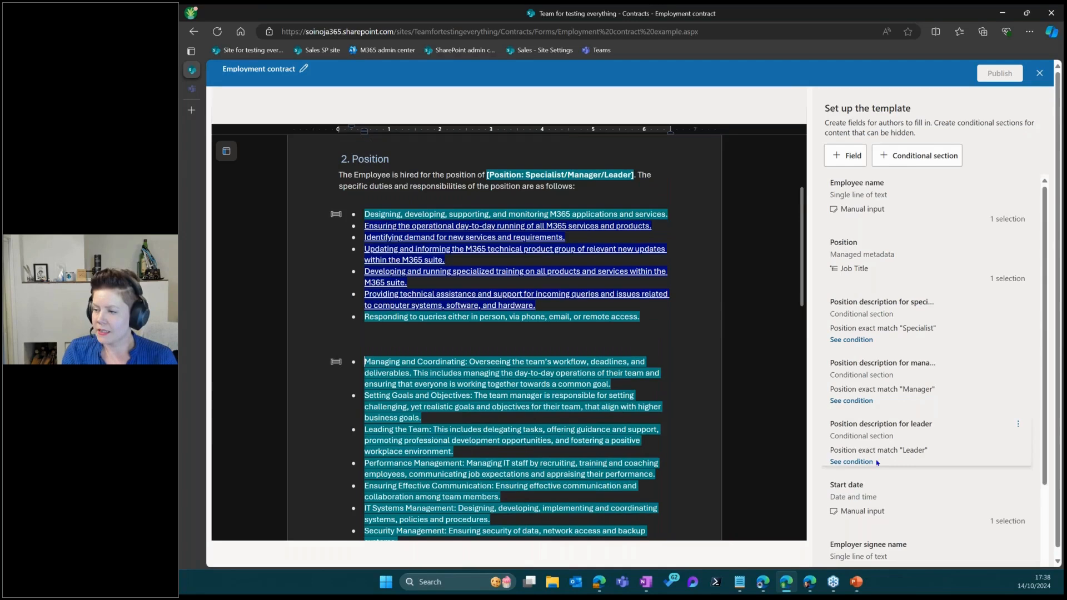
click(862, 341)
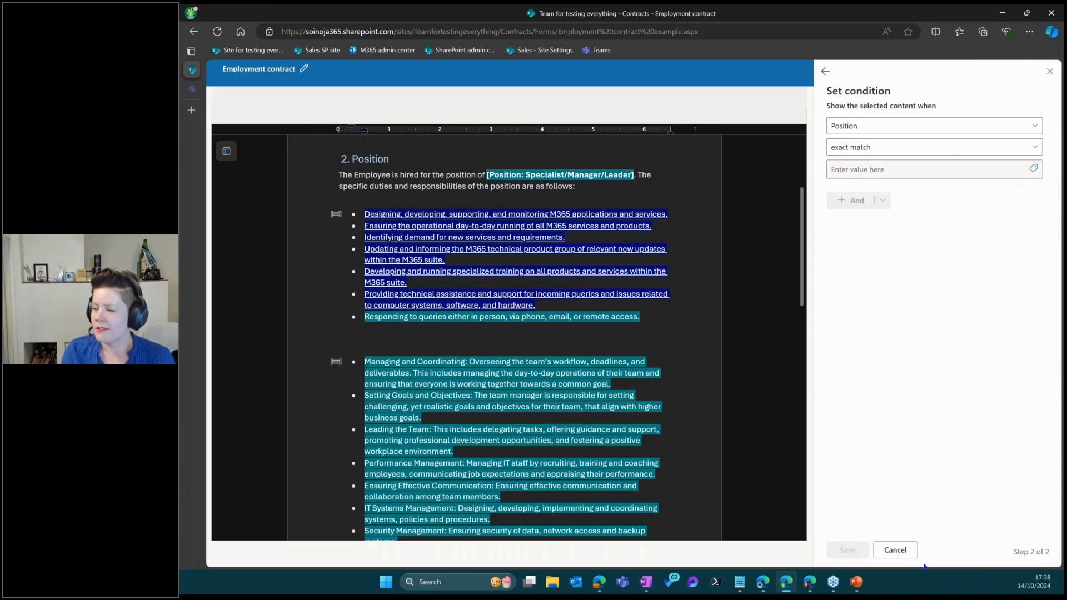
click(895, 549)
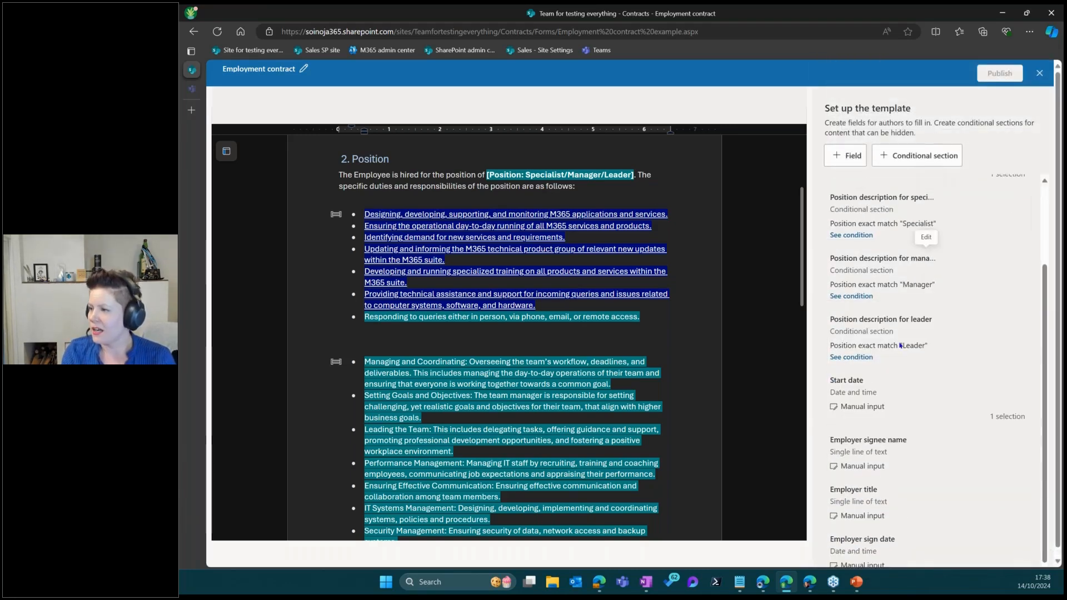
scroll(517, 391, down, 10)
scroll(518, 390, down, 2)
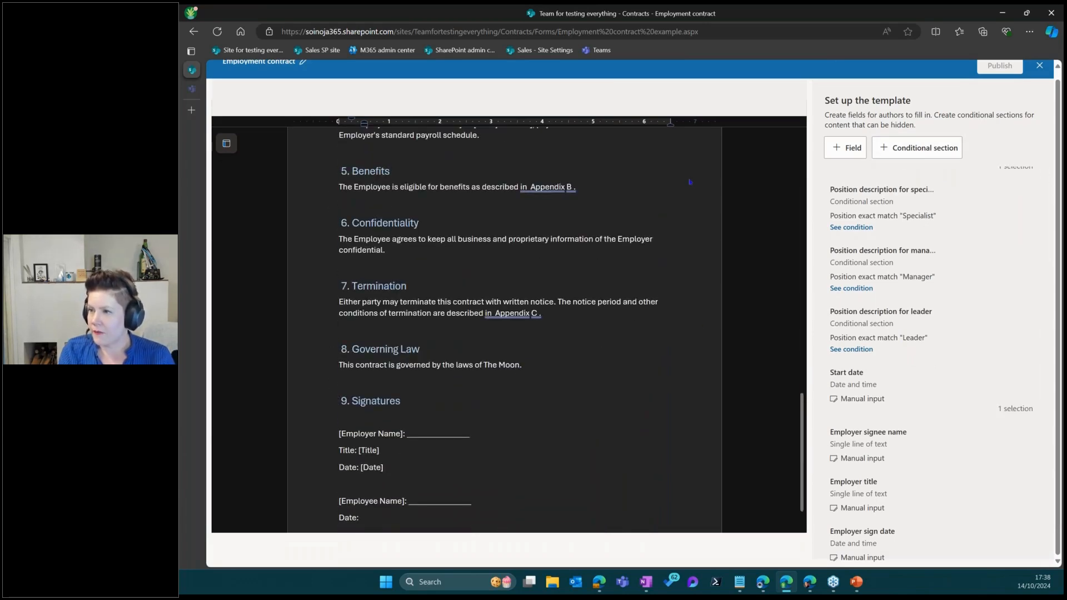
scroll(690, 182, up, 6)
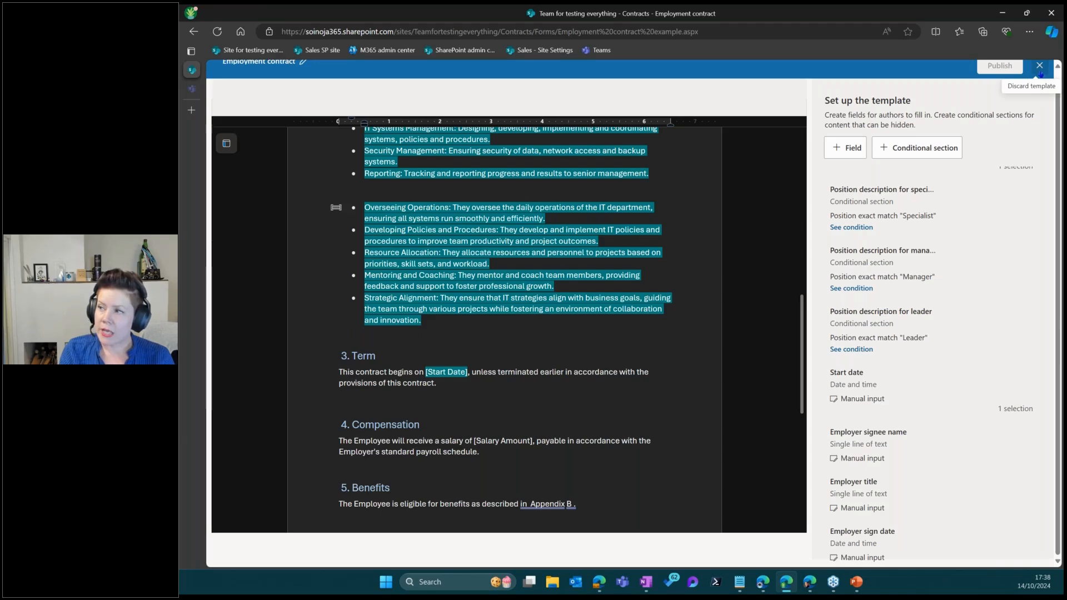
scroll(852, 142, up, 1)
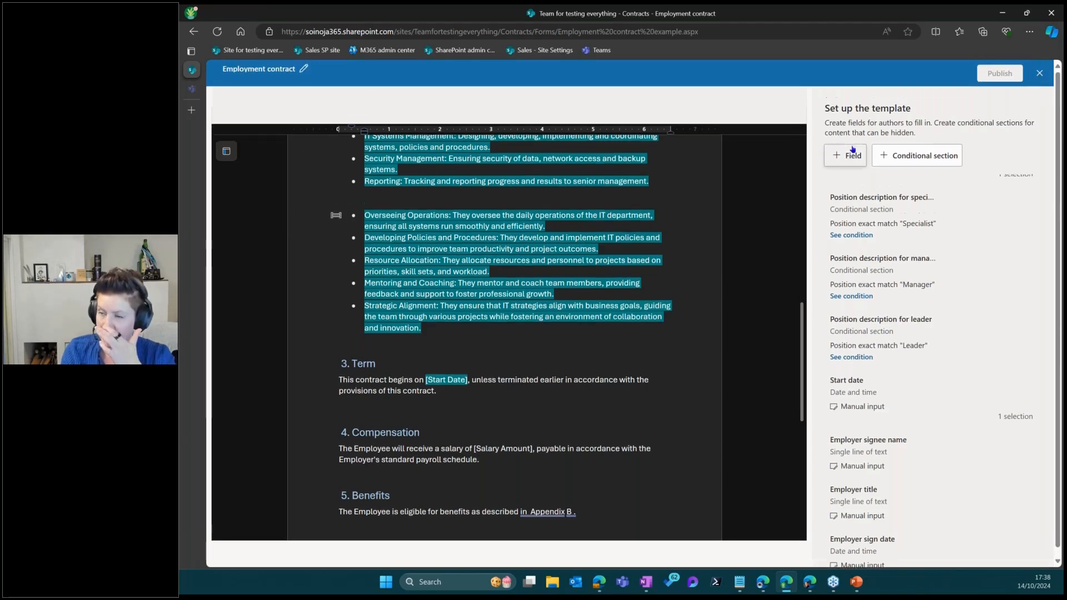
click(1039, 73)
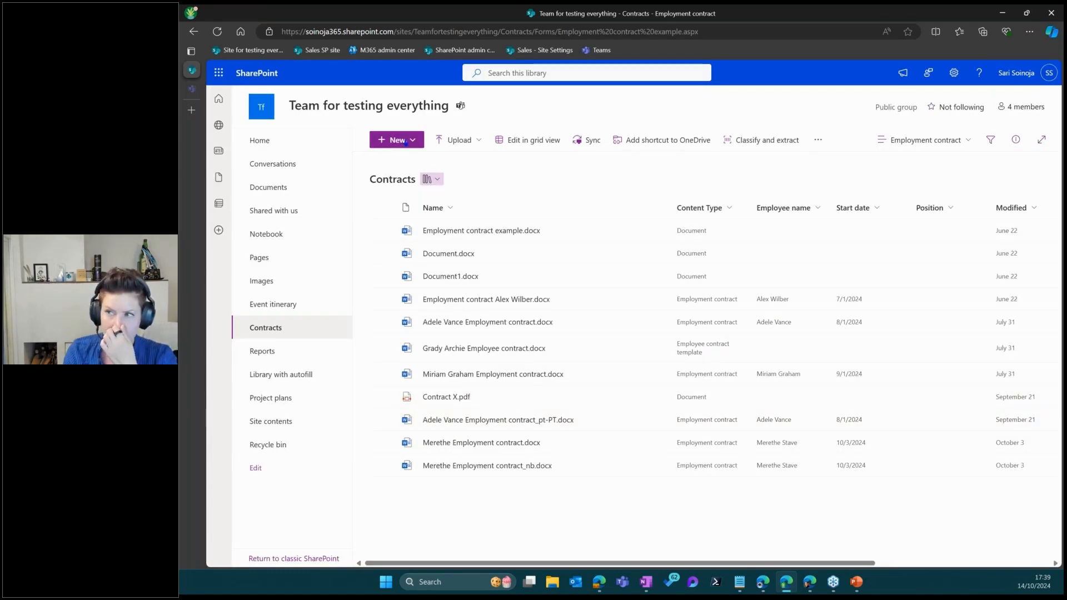
Create a new document from the Employment contract template via the New menu
click(415, 144)
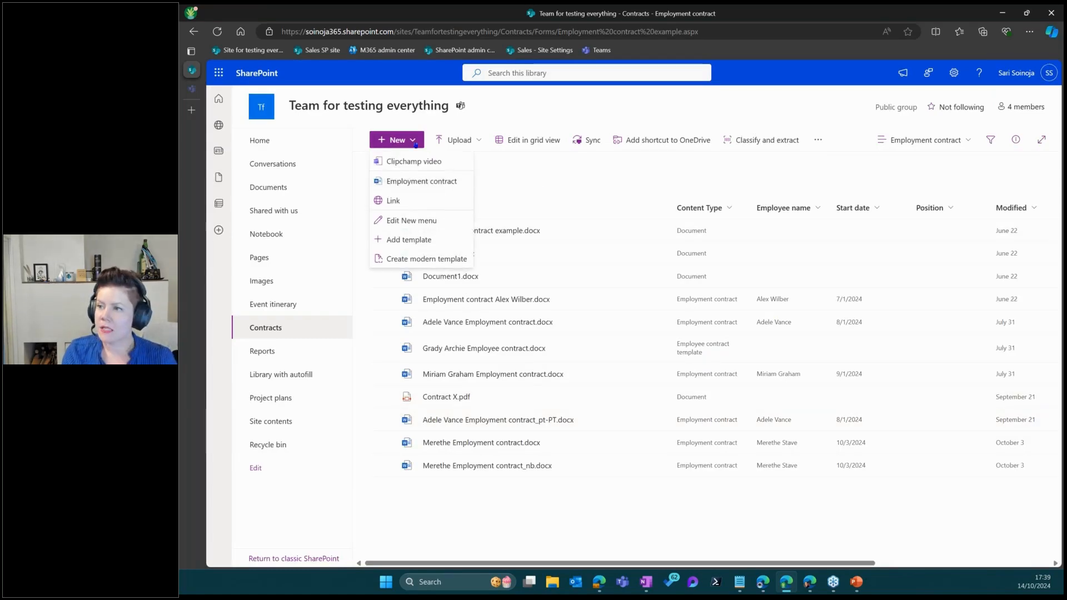
click(445, 183)
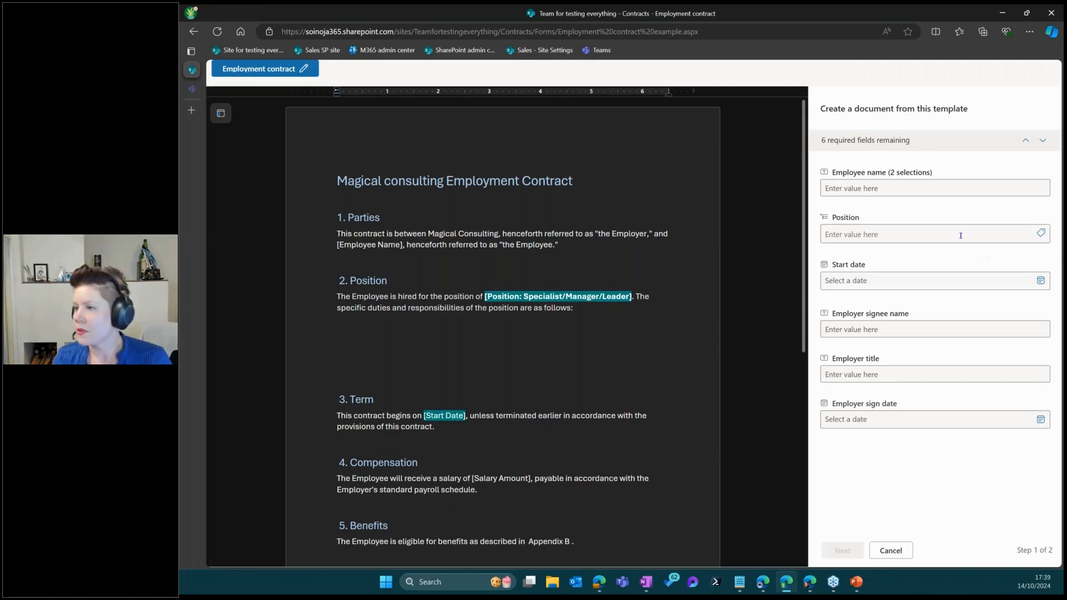
Enter the employee's full name, fixing a typo, and type 'Mana' into Position
click(862, 188)
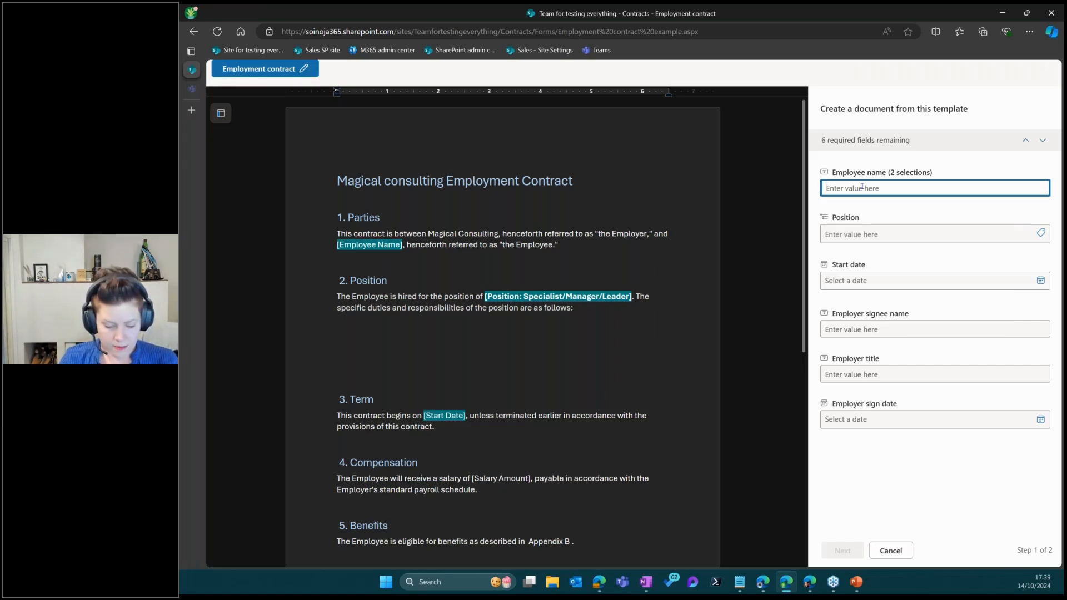
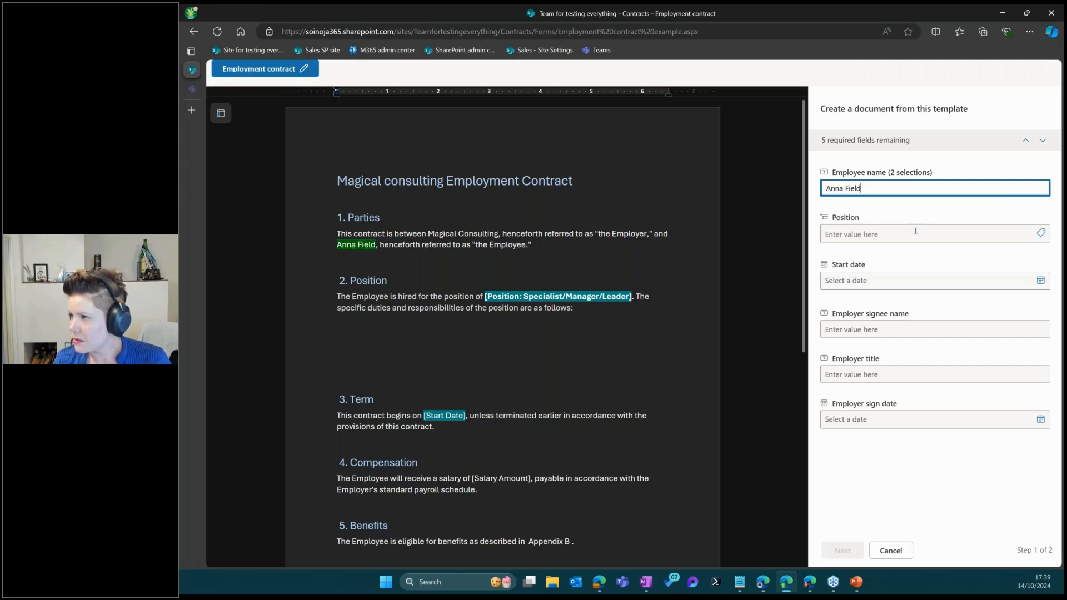
click(915, 233)
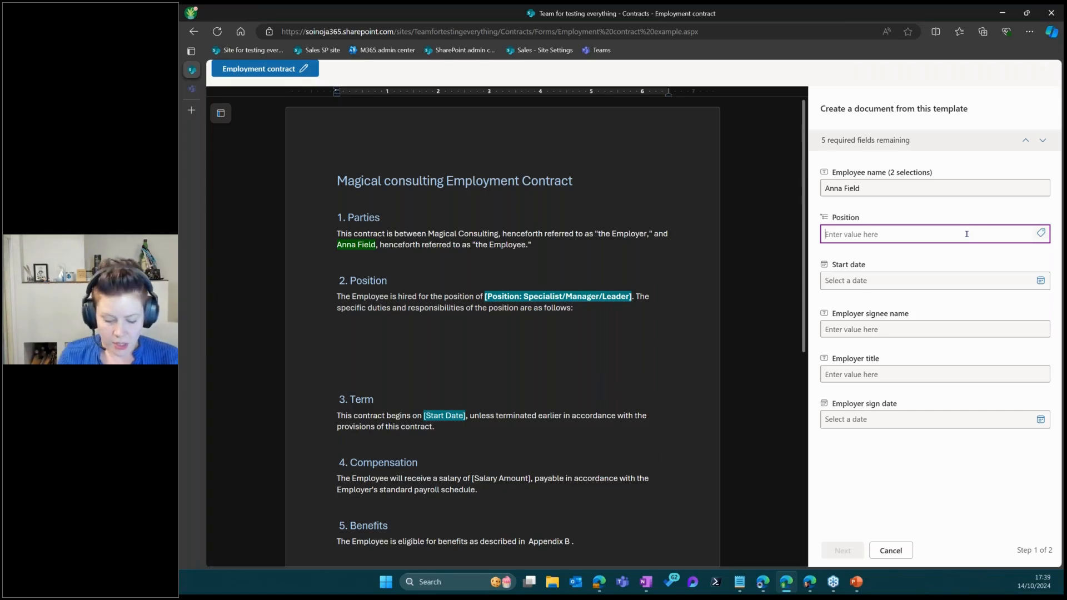
text(Manager)
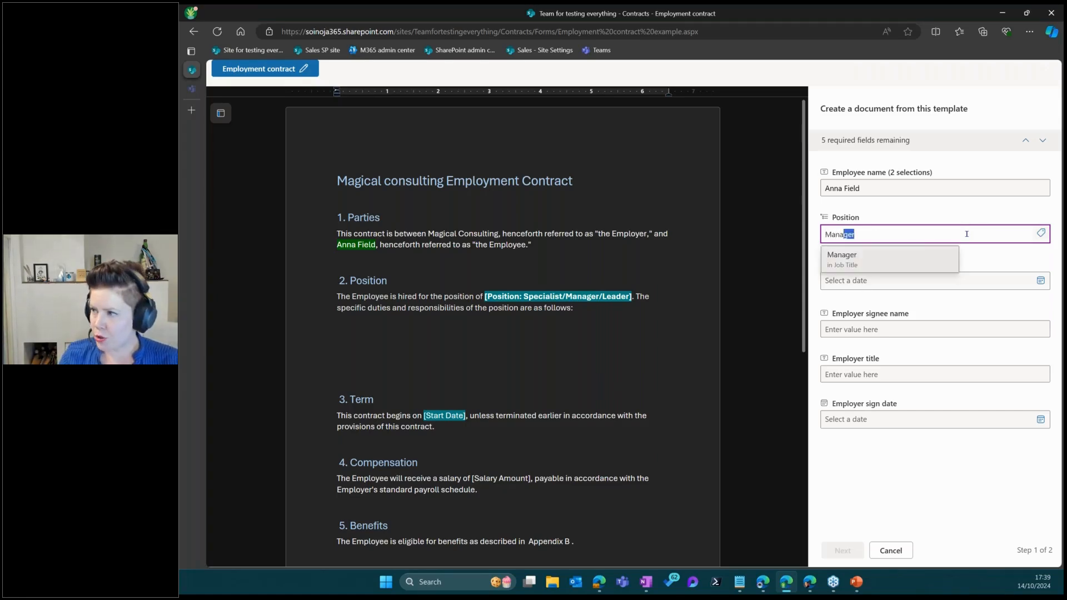
Set Position to Leader, replacing the initially chosen Manager
click(879, 264)
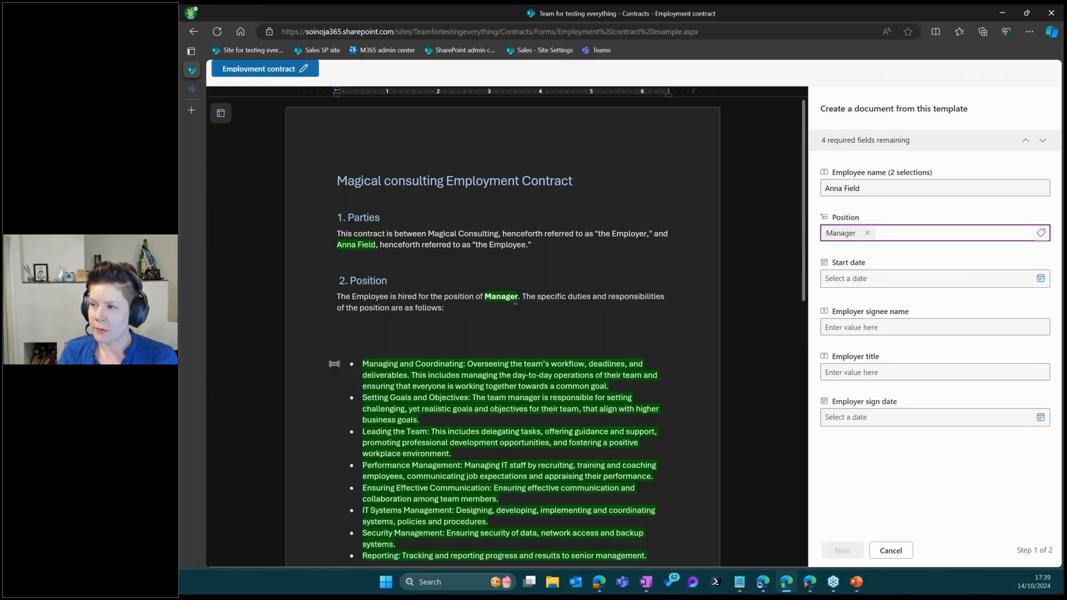
scroll(589, 324, down, 3)
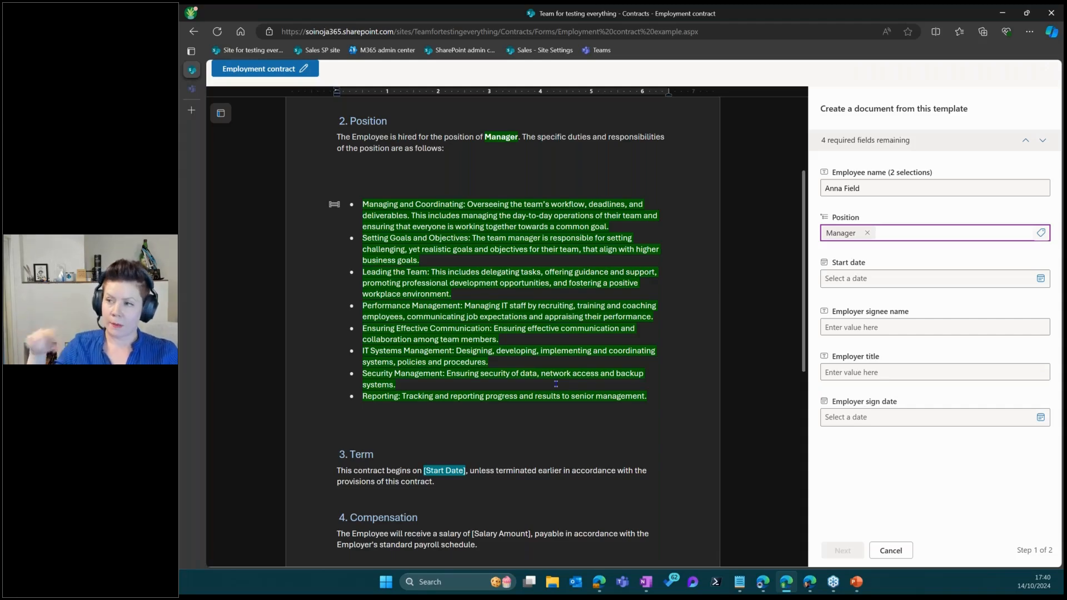
click(867, 233)
text(lea)
click(871, 256)
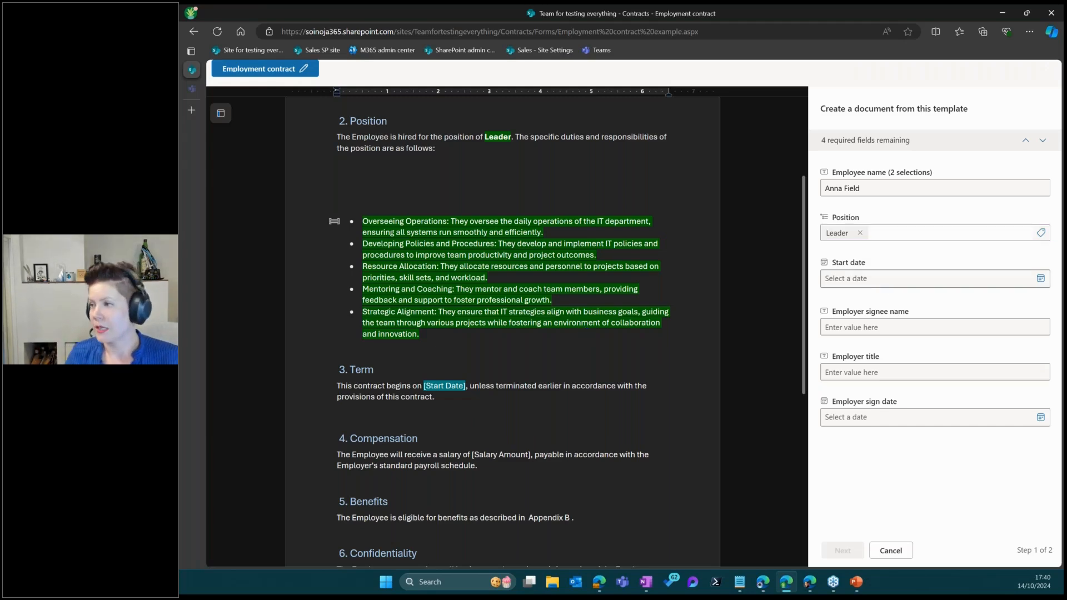
Set start and employer sign dates to 14.10.2024 and autofill the employer signee with title CEO
click(884, 279)
click(848, 364)
click(873, 328)
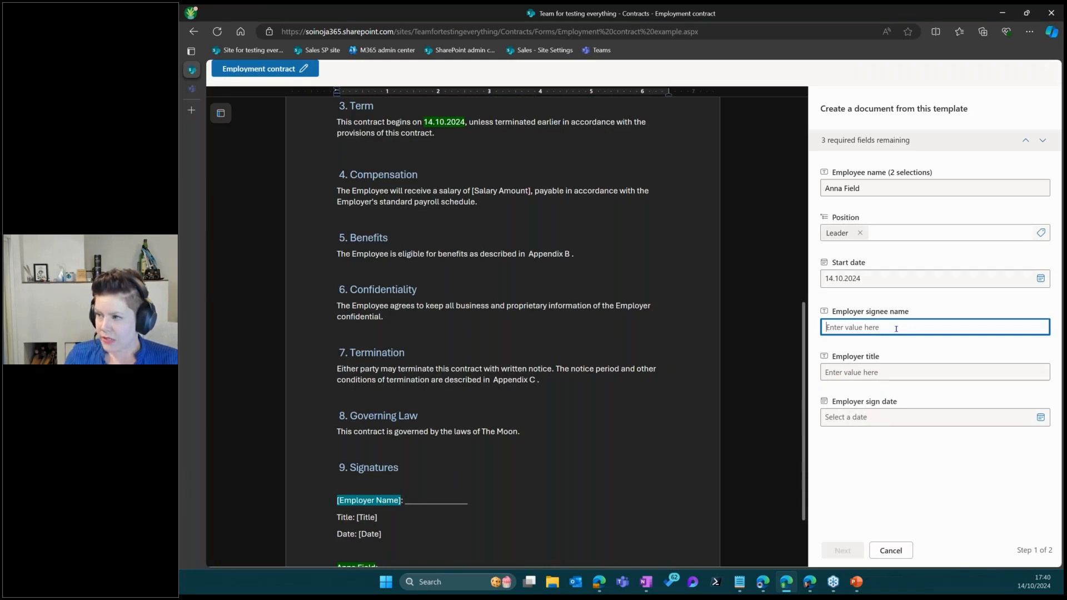
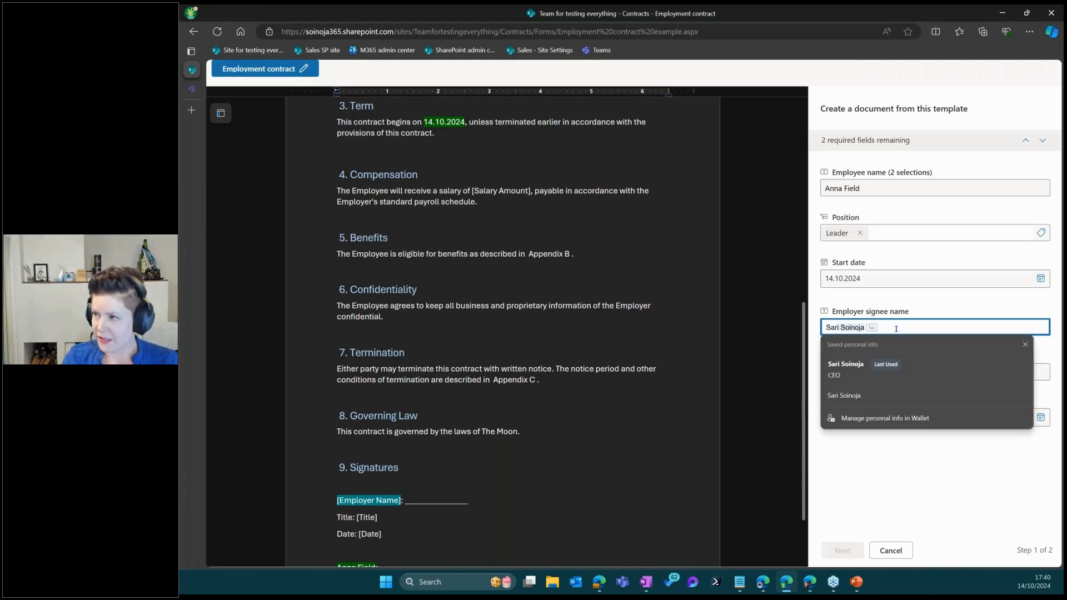
click(900, 369)
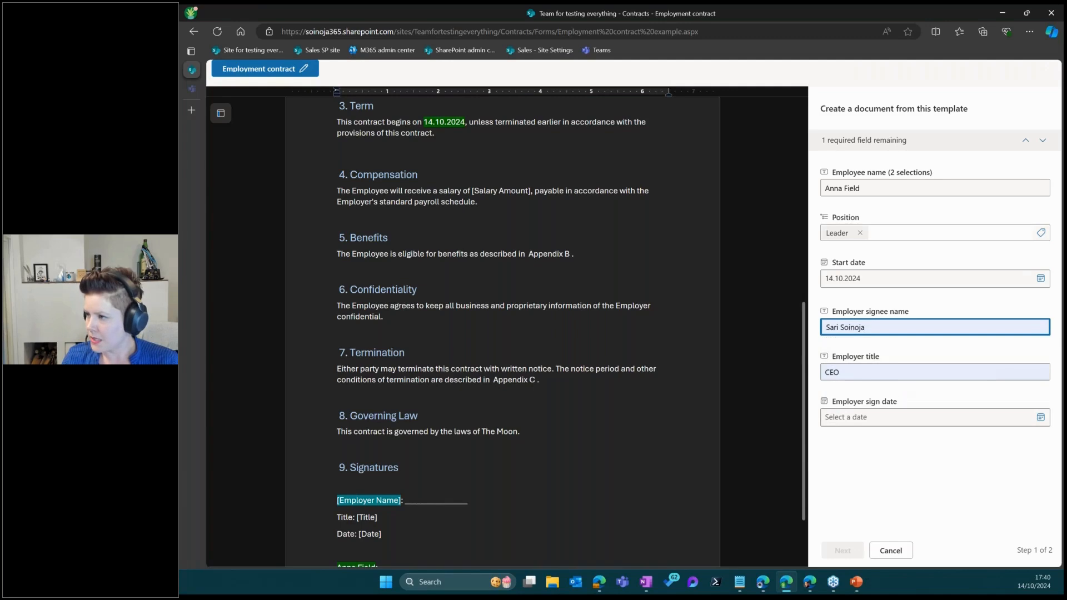
click(890, 418)
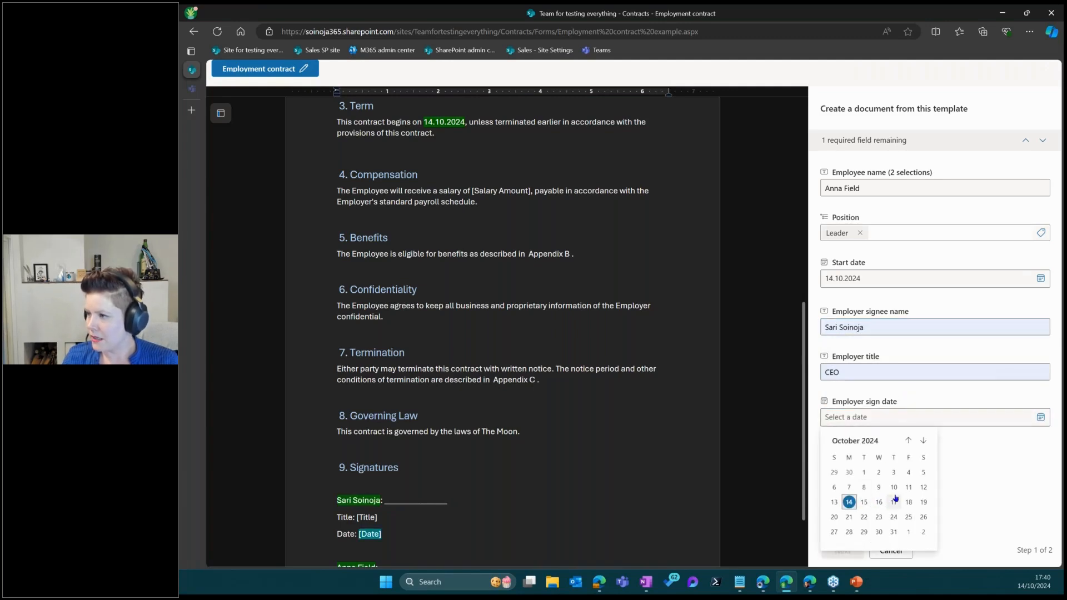
click(849, 502)
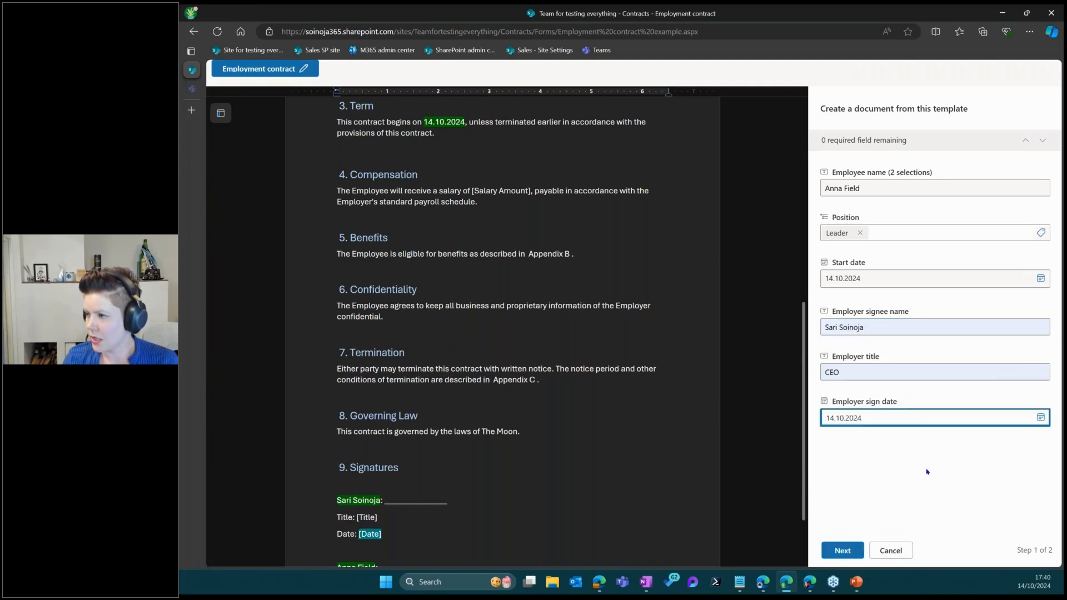
click(860, 545)
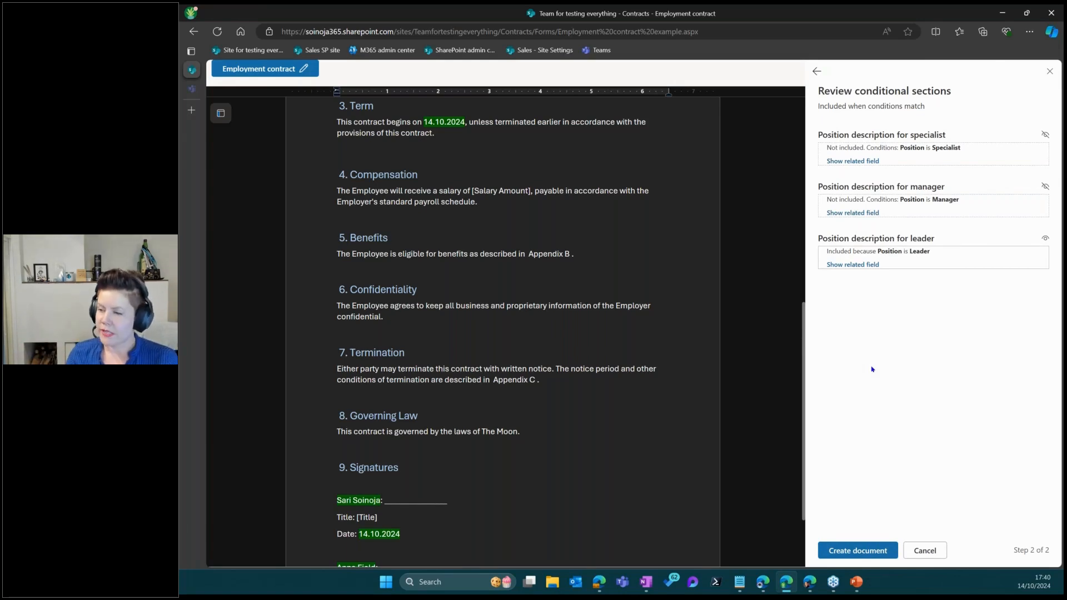
Create the contract .docx, naming it with the employee's name before 'Employment contract'
click(858, 550)
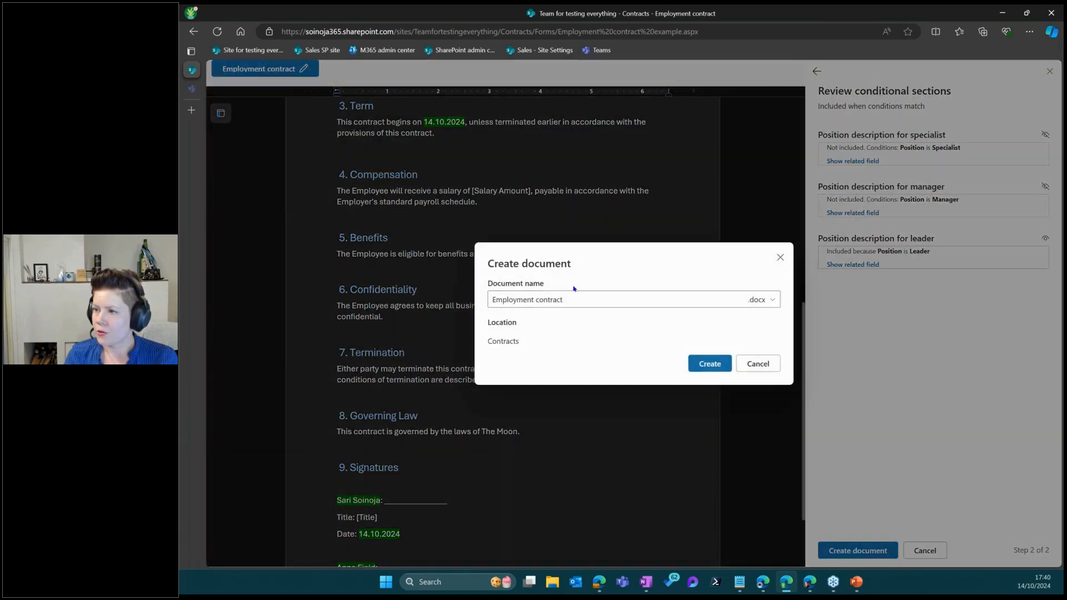
click(586, 298)
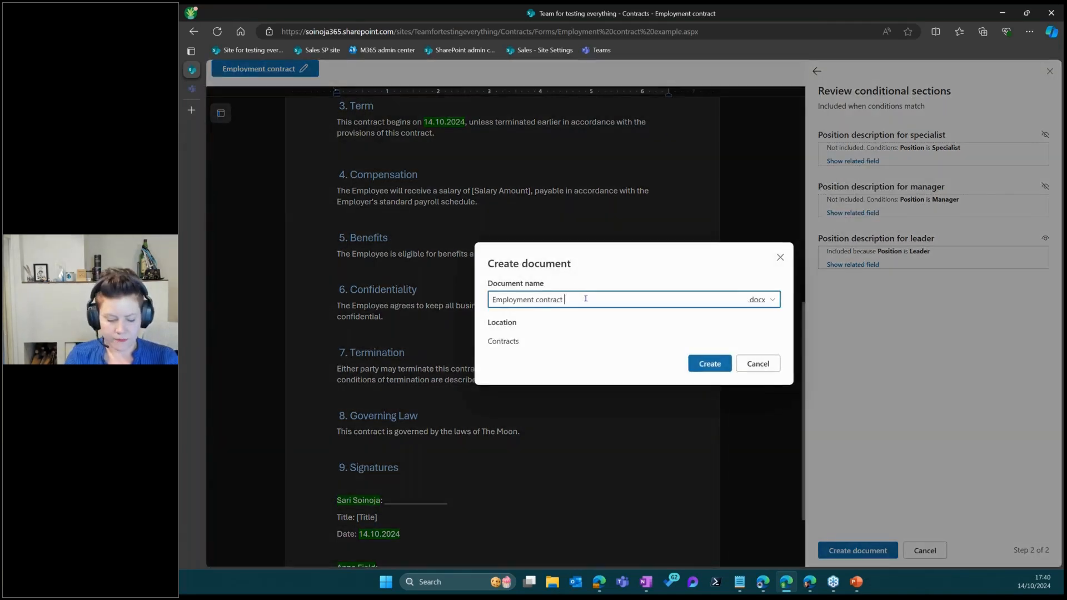
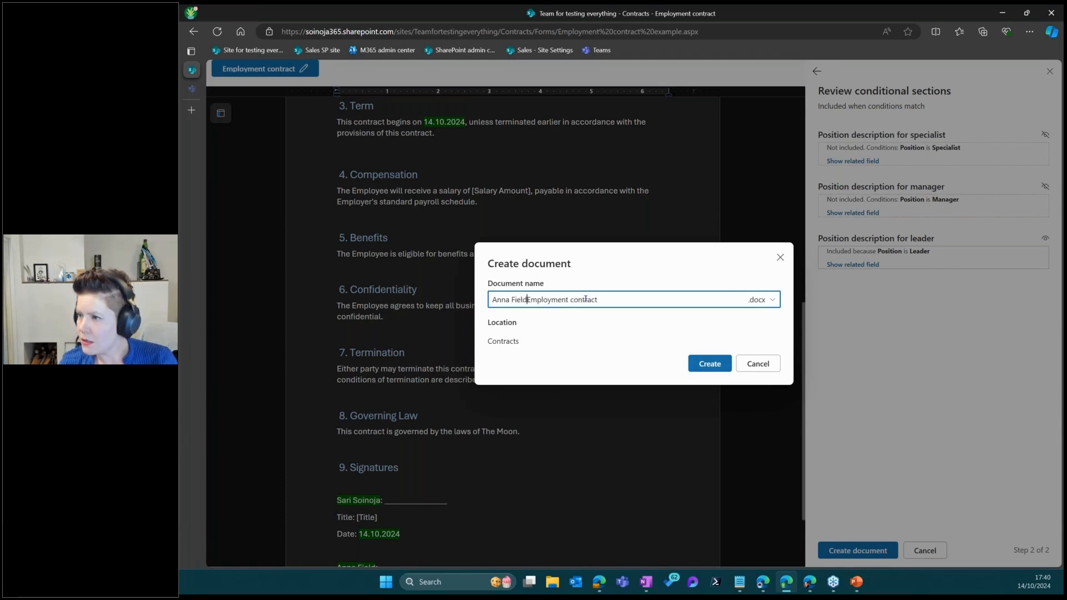
click(712, 364)
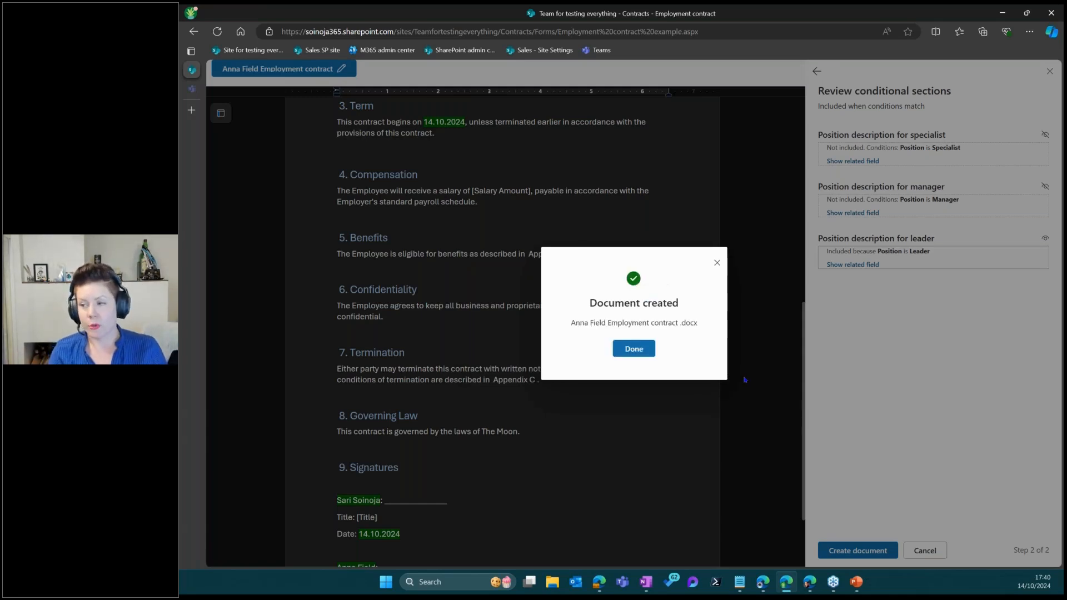
Dismiss the Document created dialog to go back to the Contracts library
click(621, 355)
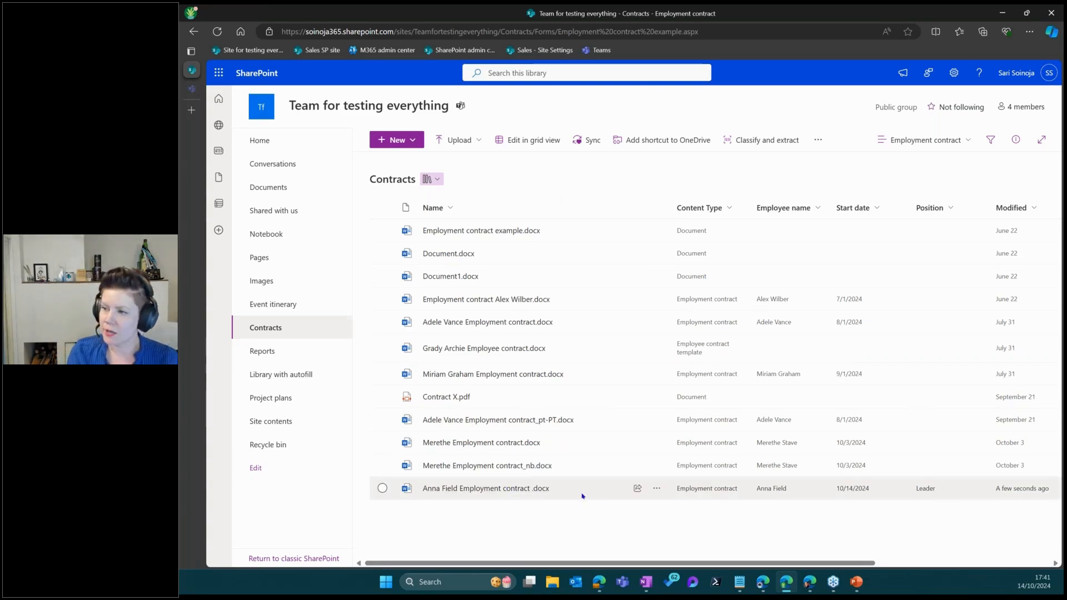
Open the generated employment contract in Word for the web and edit the empty paragraph under Position
click(446, 489)
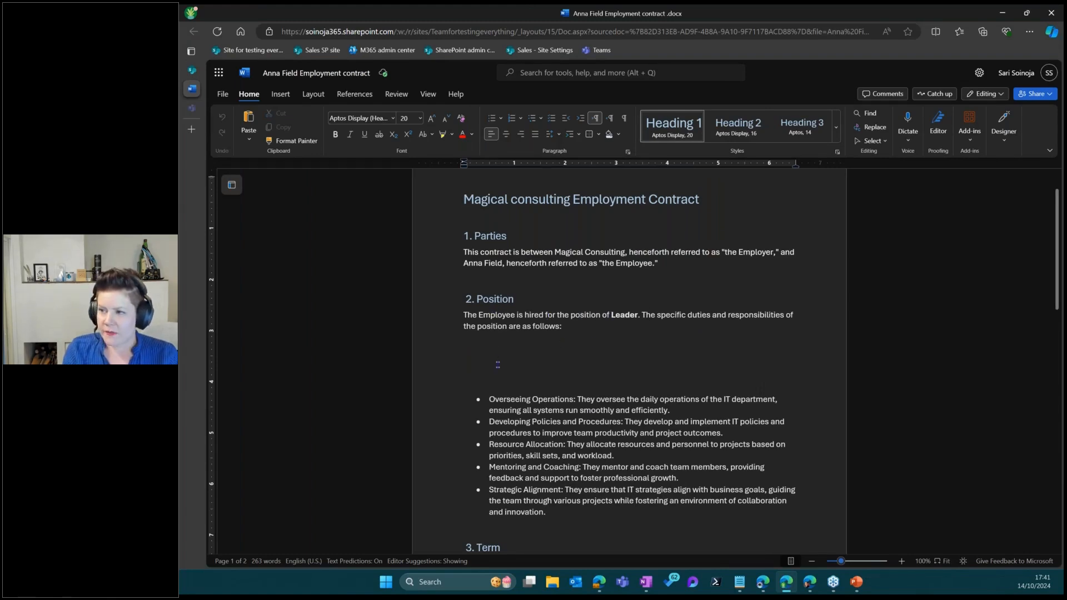
click(499, 366)
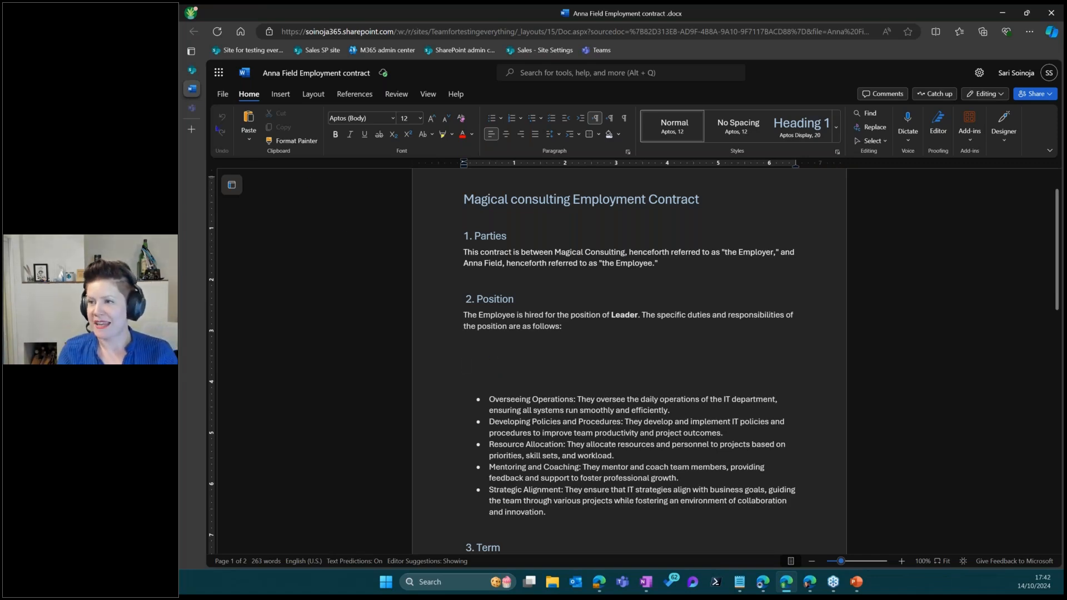
mouse_move(200, 95)
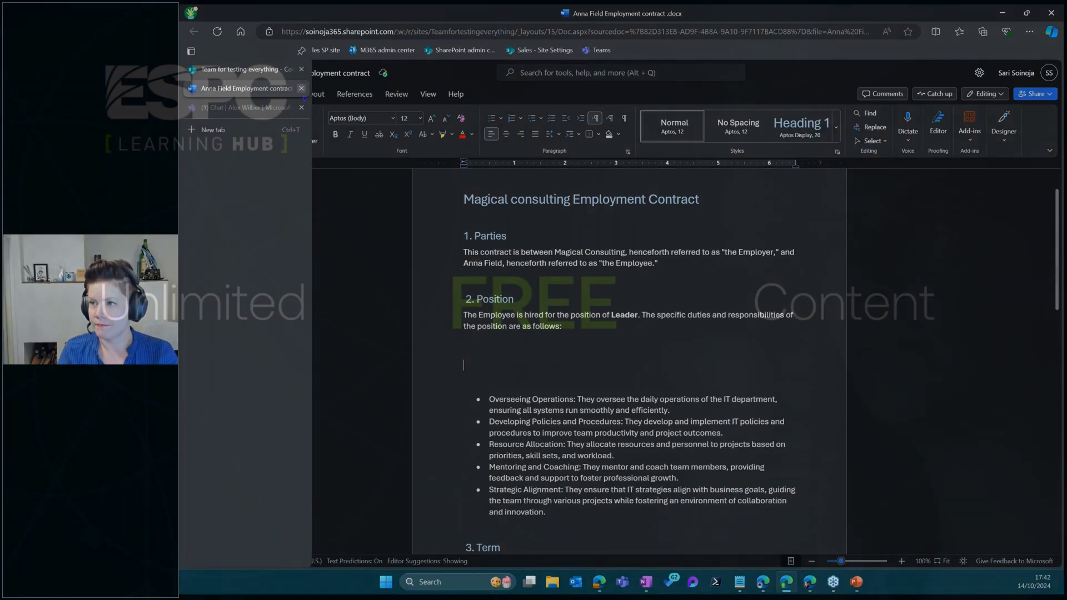